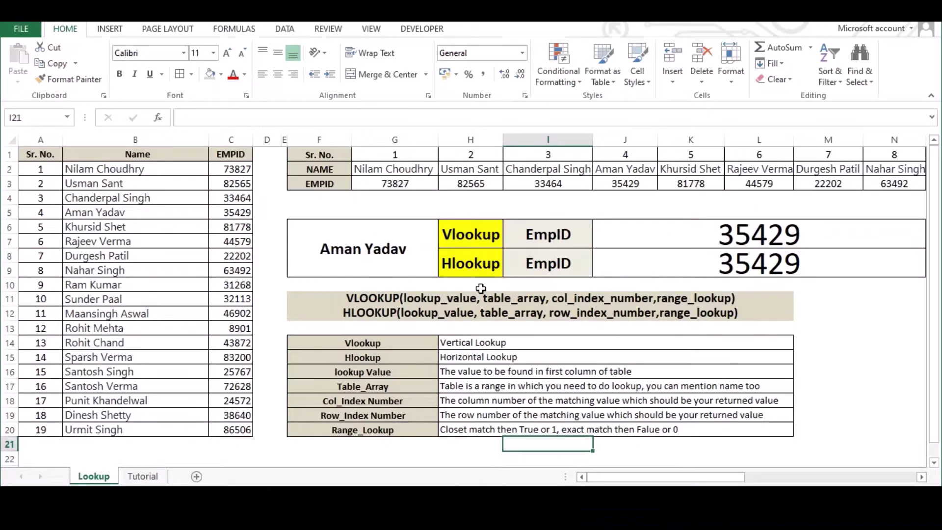
Review the Vlookup and Hlookup labels and the vertical (A–C) and horizontal (rows 1–3) employee tables.
{"action": "left_click", "coordinate": [476, 235]}
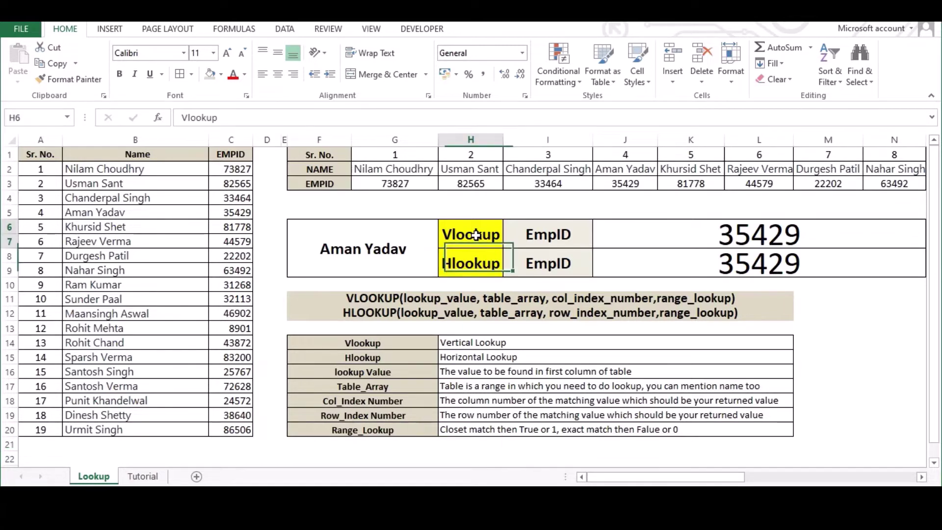
{"action": "left_click", "coordinate": [477, 264]}
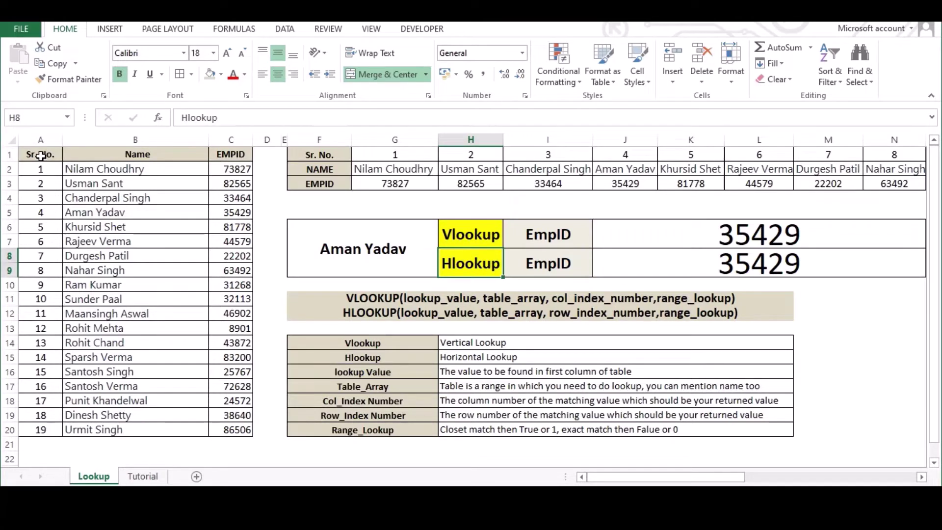
{"action": "left_click_drag", "start_coordinate": [41, 155], "coordinate": [237, 422]}
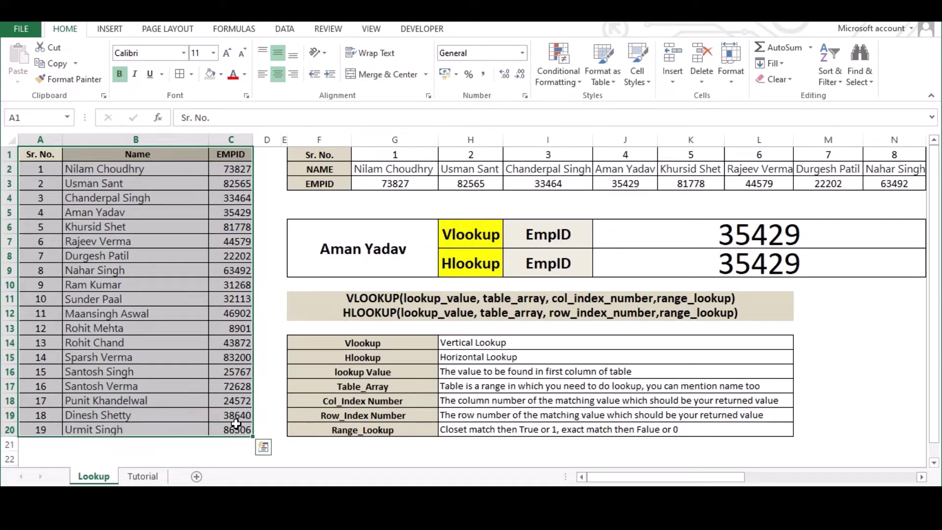
{"action": "left_click_drag", "start_coordinate": [318, 155], "coordinate": [683, 183]}
{"action": "left_click", "coordinate": [684, 182]}
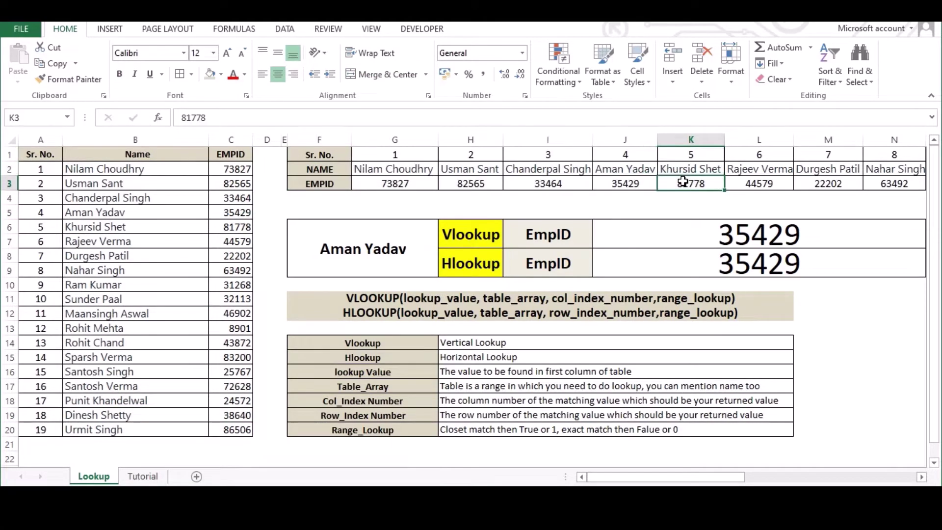
Pick one employee, then a different one, from the F6 name dropdown to test both lookups.
{"action": "left_click", "coordinate": [365, 236]}
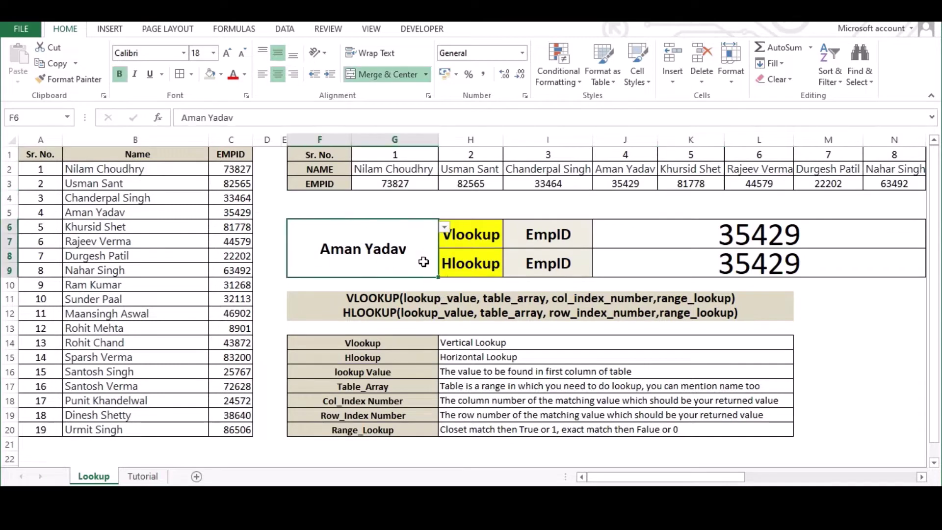
{"action": "left_click", "coordinate": [444, 227]}
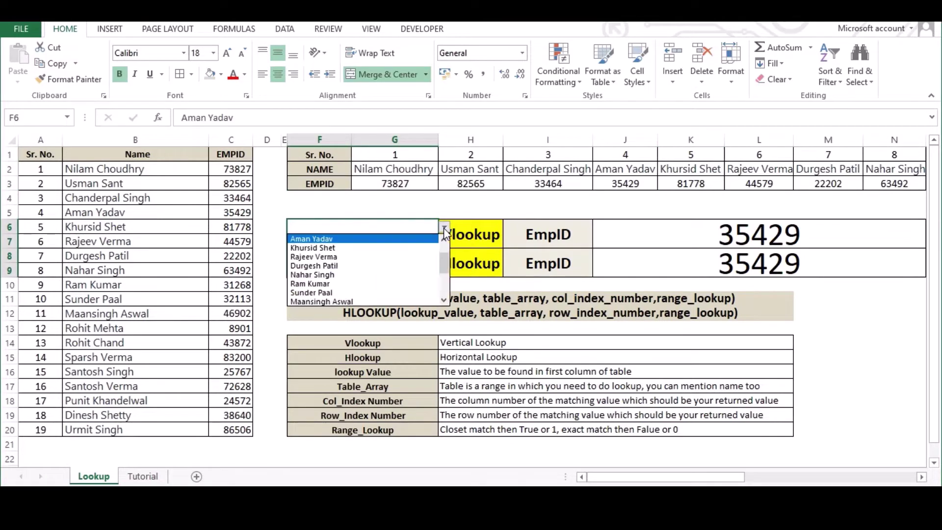
{"action": "left_click", "coordinate": [414, 248]}
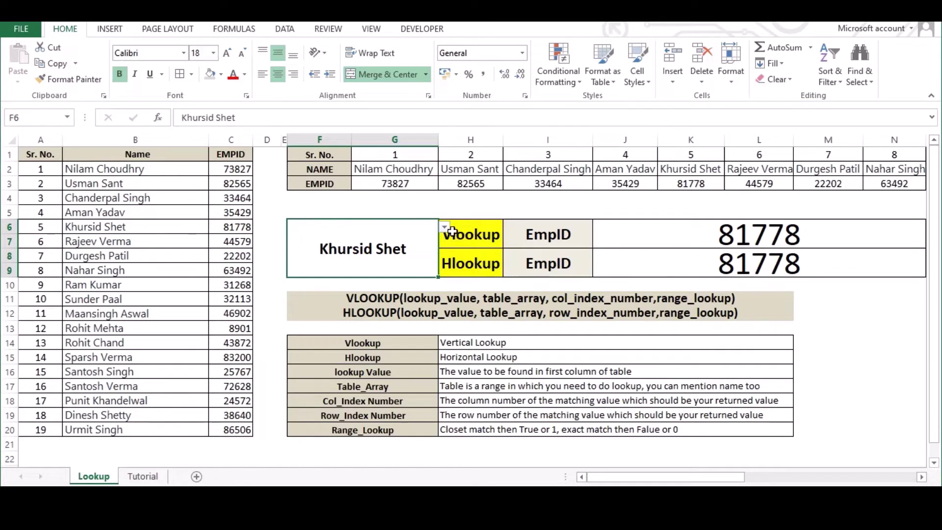
{"action": "left_click", "coordinate": [444, 228]}
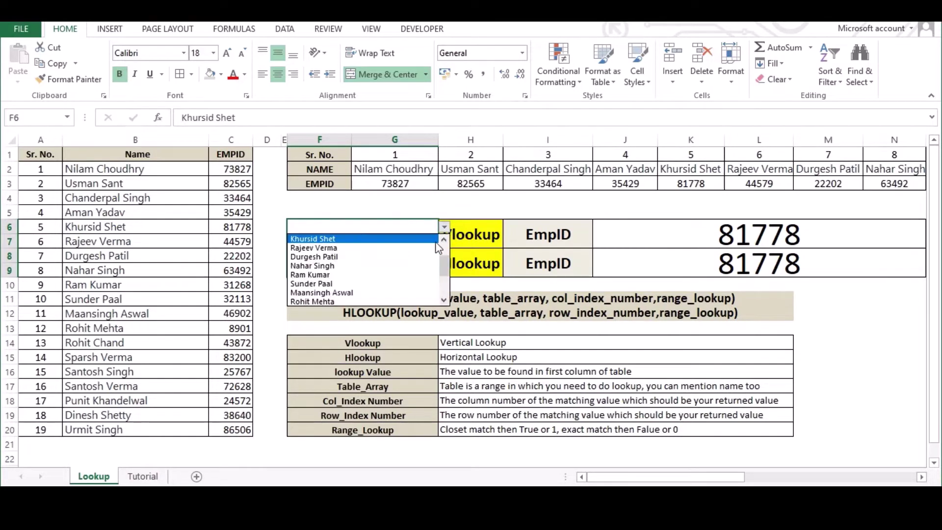
{"action": "left_click", "coordinate": [393, 258]}
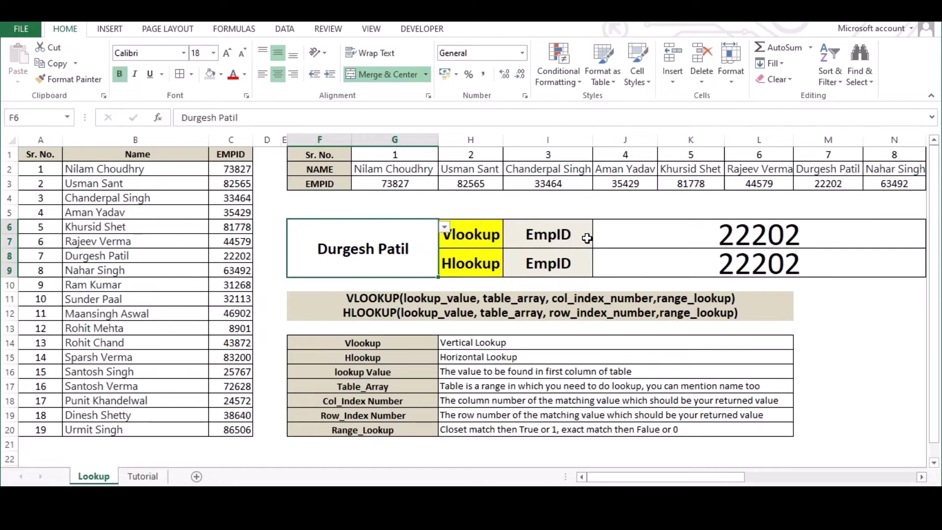
{"action": "left_click", "coordinate": [412, 299]}
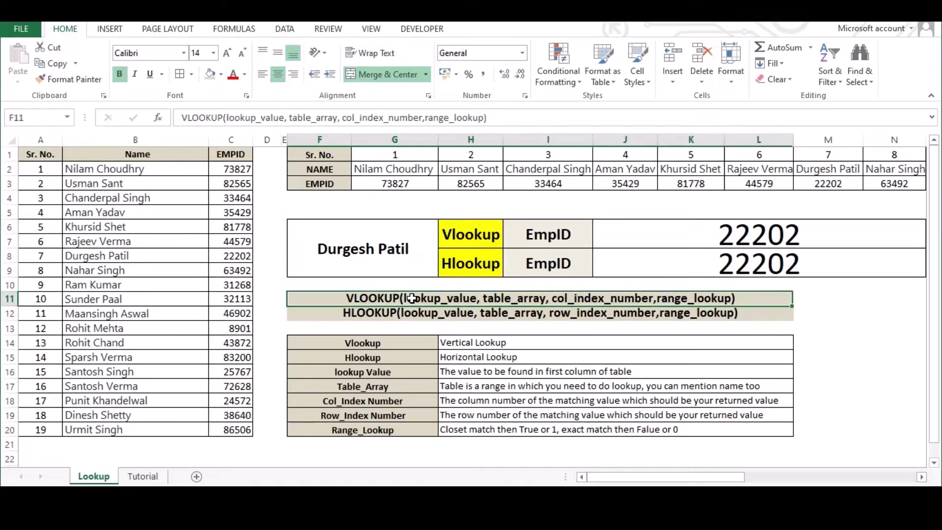
{"action": "left_click", "coordinate": [408, 314]}
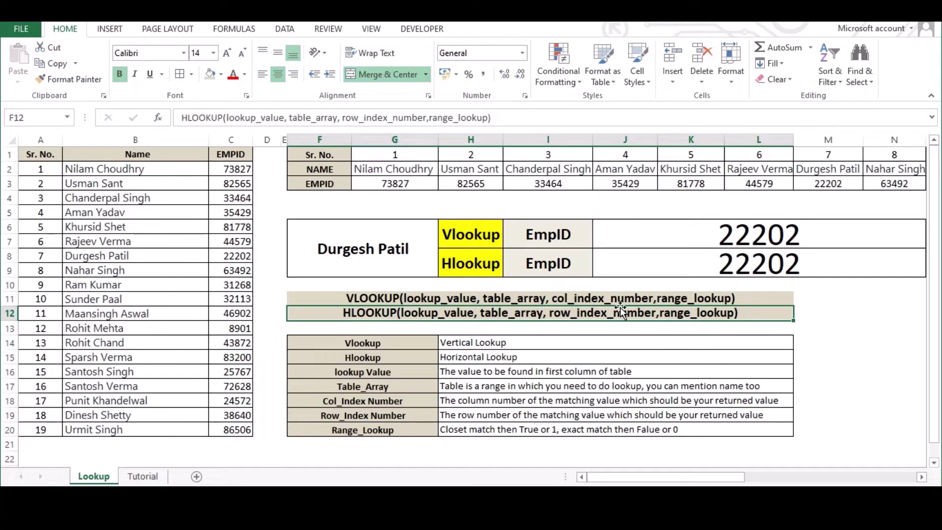
{"action": "left_click", "coordinate": [587, 304]}
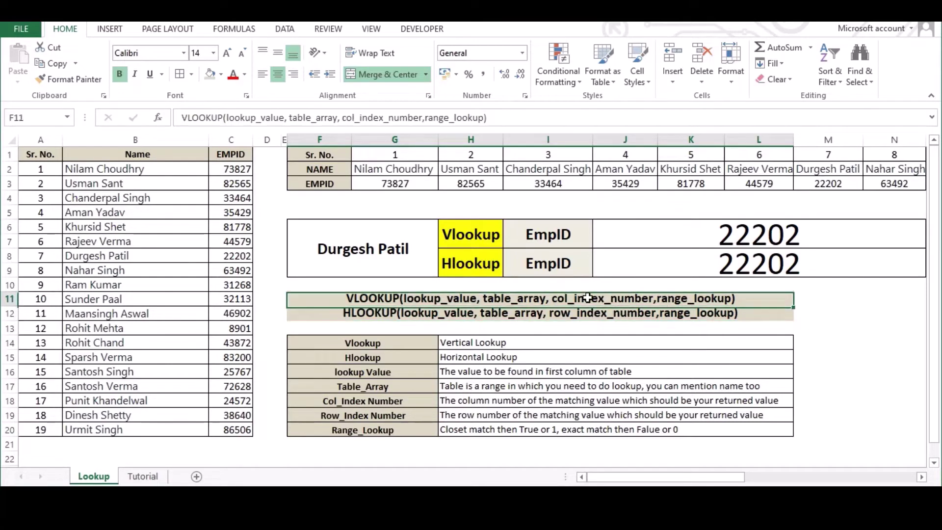
{"action": "left_click", "coordinate": [585, 313]}
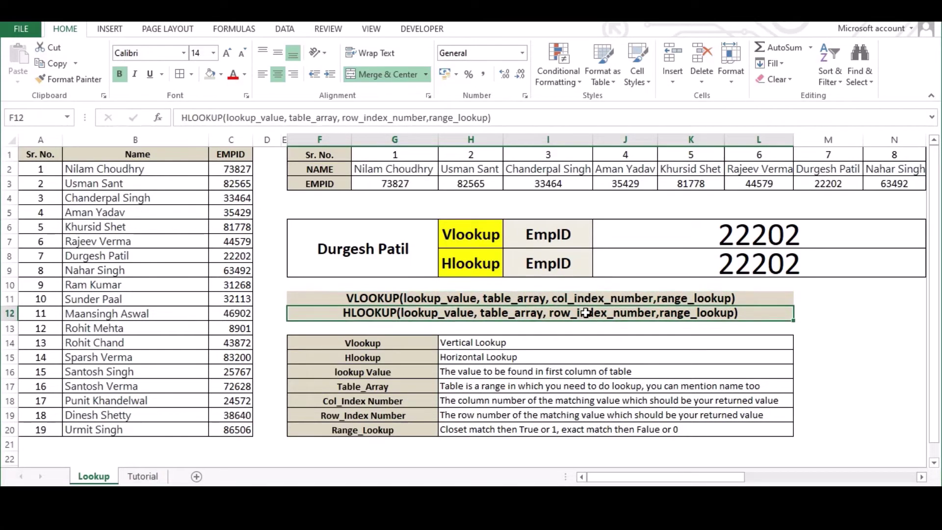
{"action": "left_click", "coordinate": [447, 344]}
{"action": "left_click", "coordinate": [423, 361]}
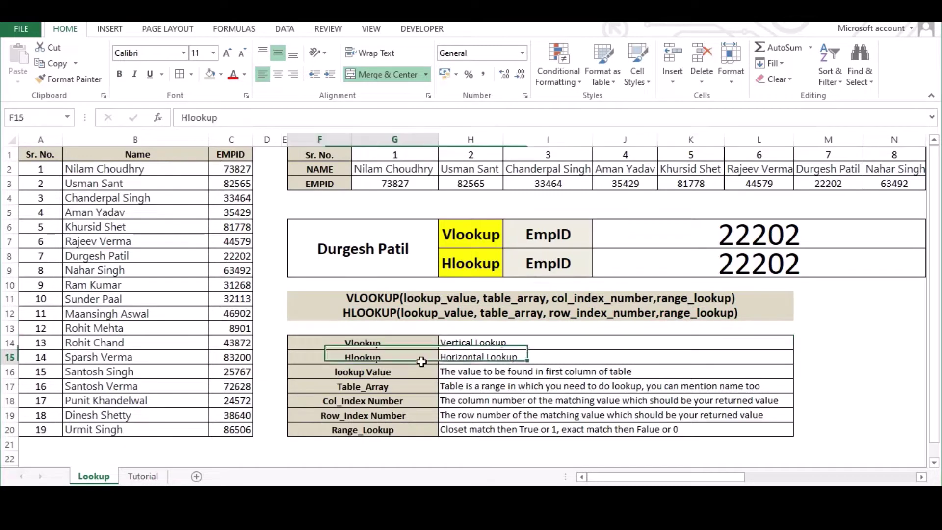
{"action": "left_click", "coordinate": [460, 359]}
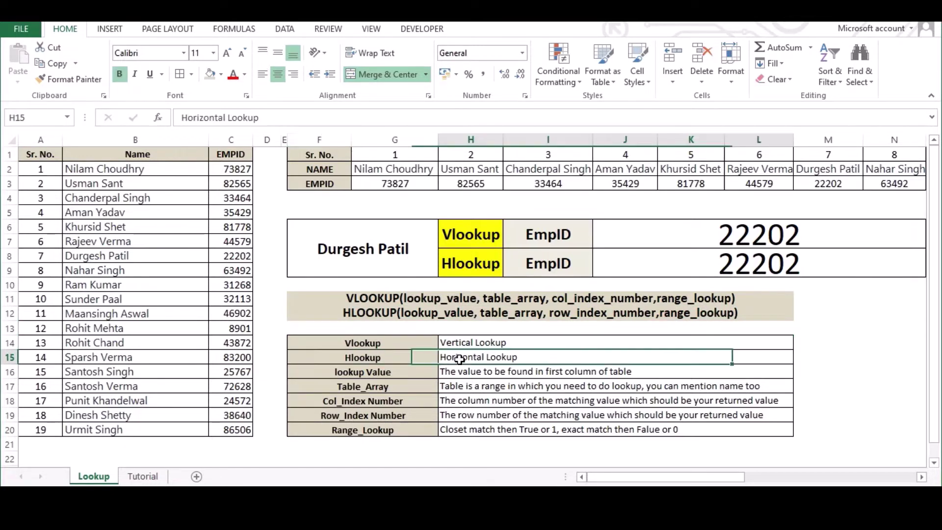
{"action": "left_click", "coordinate": [411, 345]}
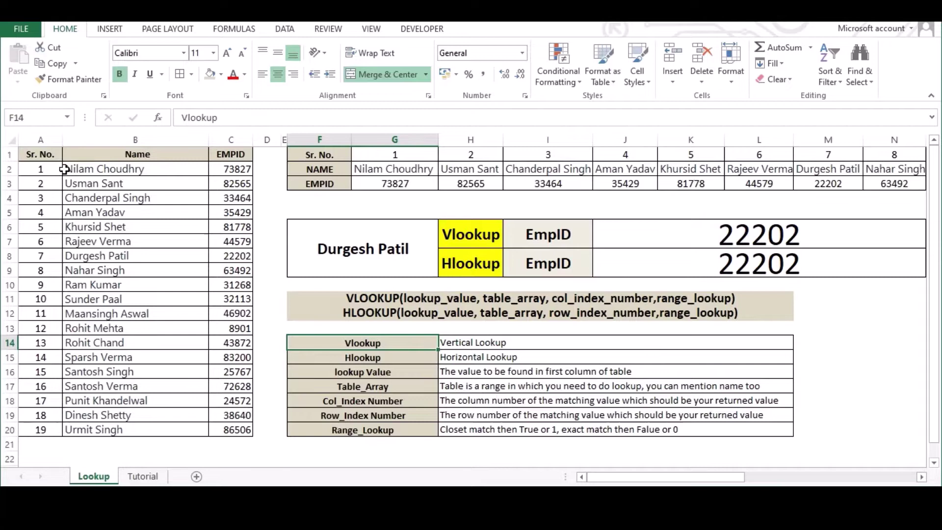
{"action": "left_click_drag", "start_coordinate": [72, 168], "coordinate": [228, 197]}
{"action": "left_click", "coordinate": [197, 196]}
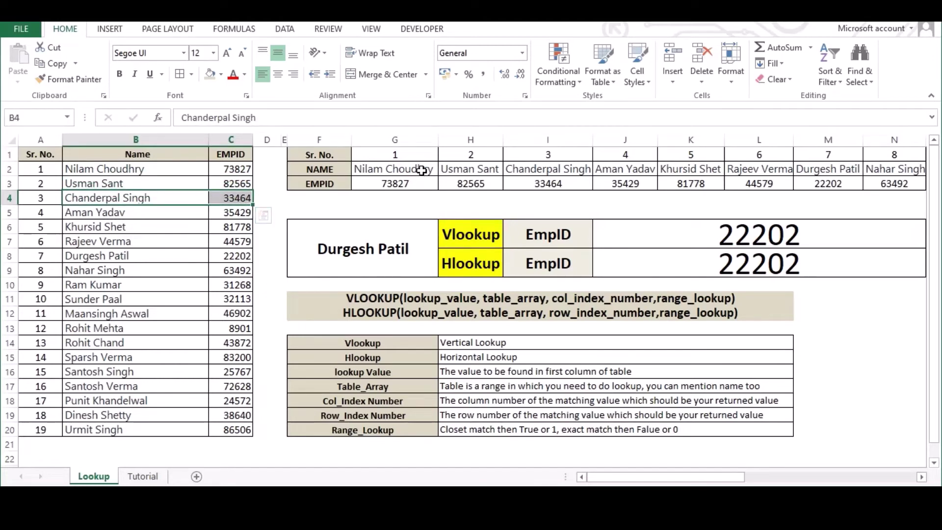
{"action": "left_click_drag", "start_coordinate": [422, 171], "coordinate": [469, 182]}
{"action": "left_click_drag", "start_coordinate": [546, 168], "coordinate": [548, 183]}
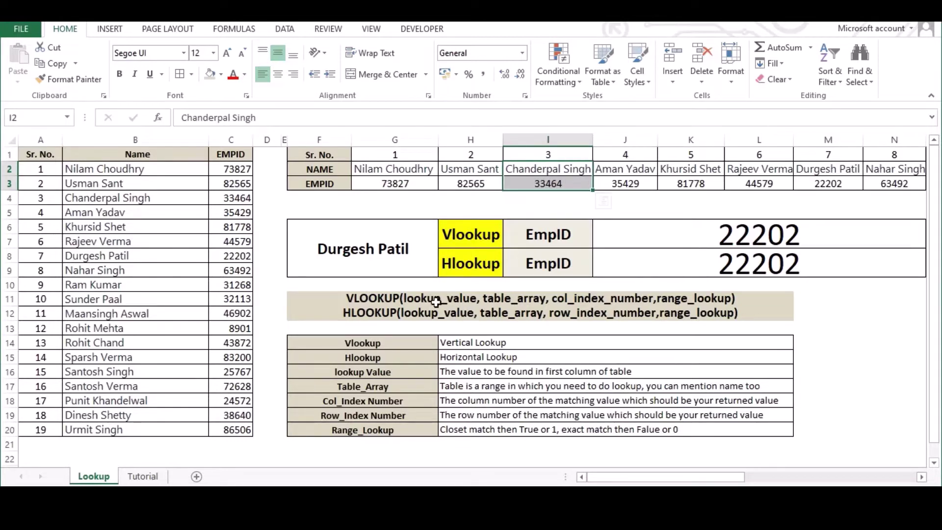
{"action": "left_click", "coordinate": [411, 374]}
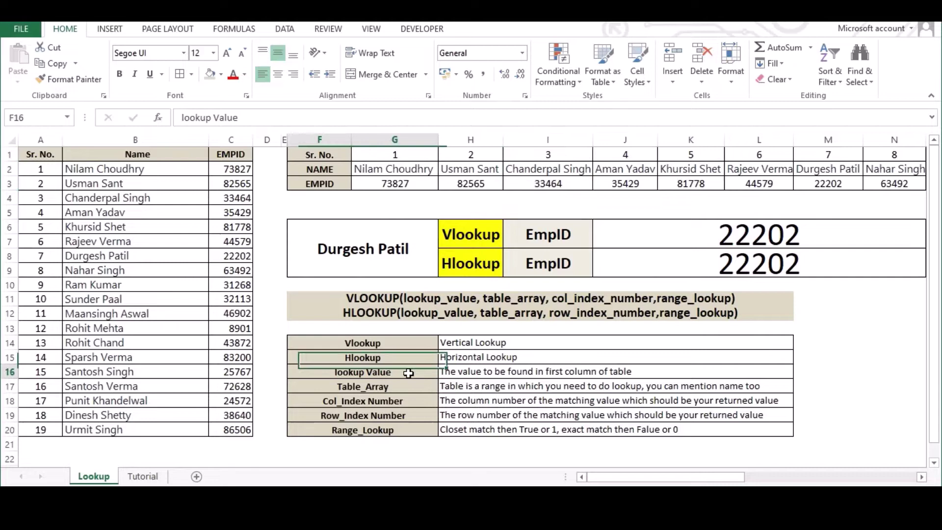
{"action": "left_click", "coordinate": [466, 376]}
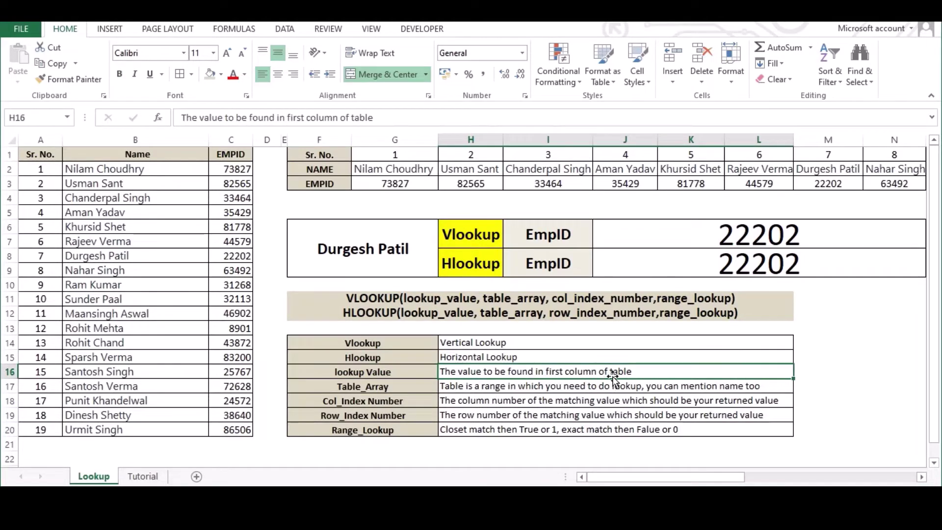
{"action": "left_click", "coordinate": [384, 249]}
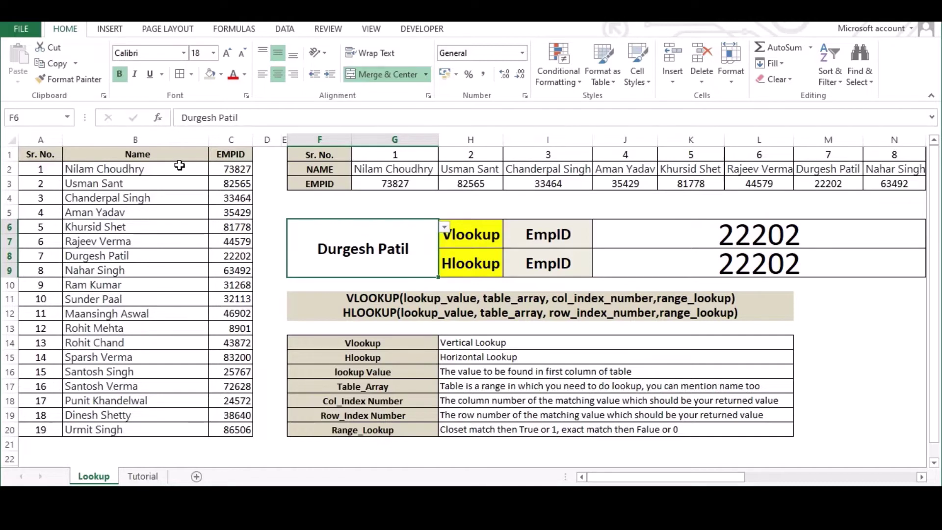
{"action": "left_click_drag", "start_coordinate": [180, 165], "coordinate": [161, 428]}
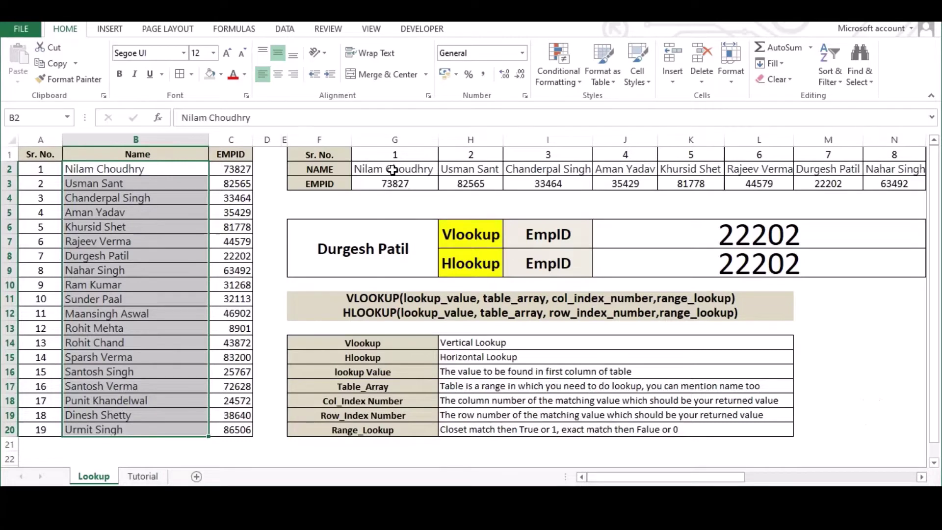
{"action": "left_click_drag", "start_coordinate": [393, 170], "coordinate": [749, 172]}
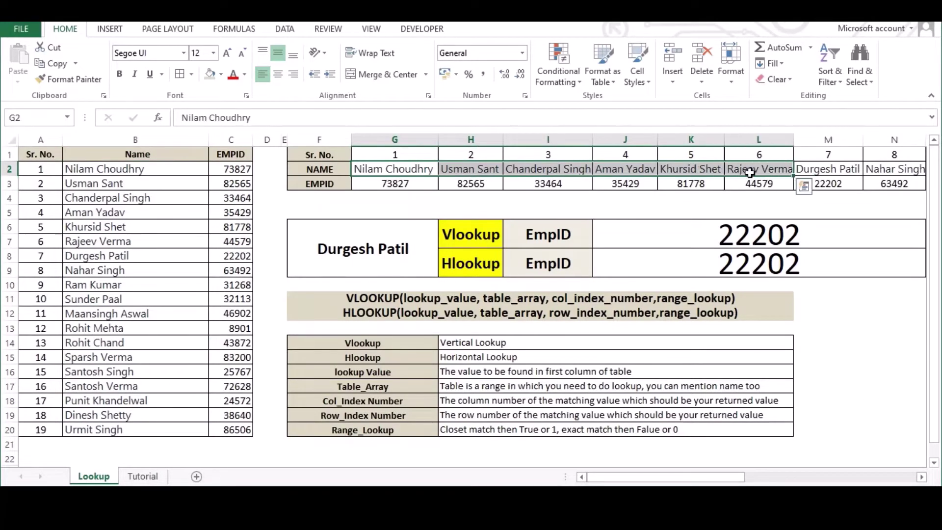
{"action": "left_click", "coordinate": [381, 388]}
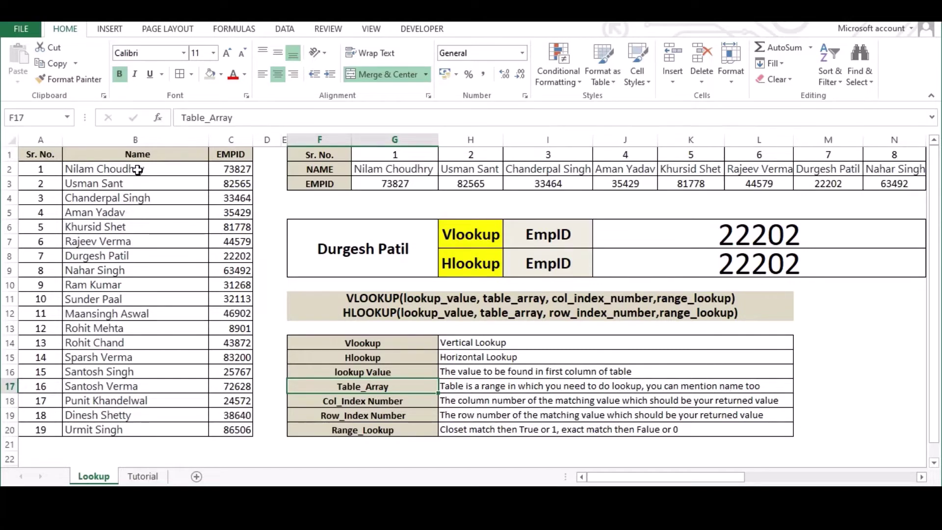
{"action": "left_click_drag", "start_coordinate": [138, 169], "coordinate": [233, 425]}
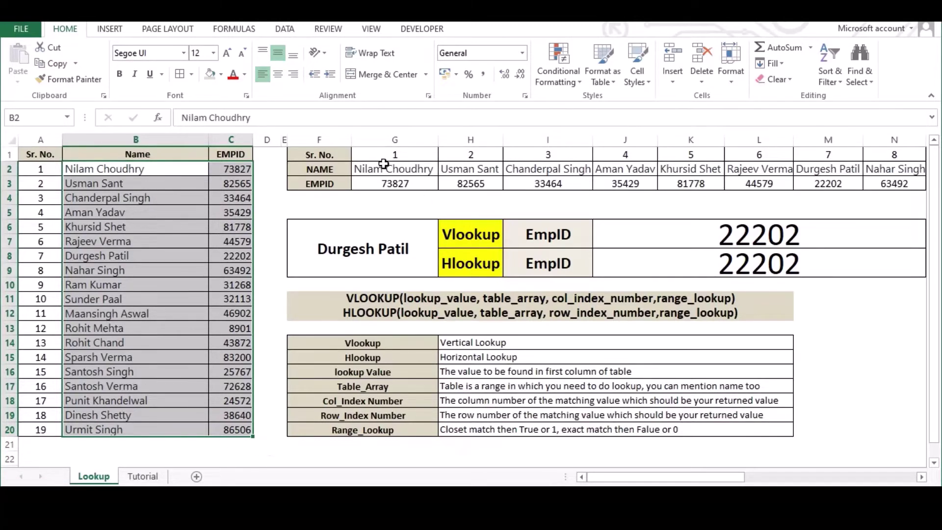
{"action": "left_click_drag", "start_coordinate": [383, 168], "coordinate": [866, 178]}
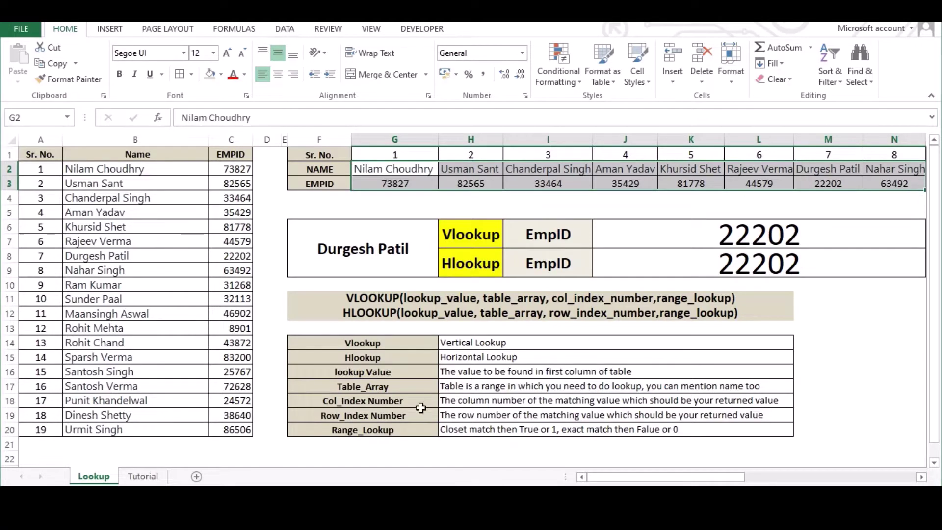
{"action": "left_click", "coordinate": [386, 403]}
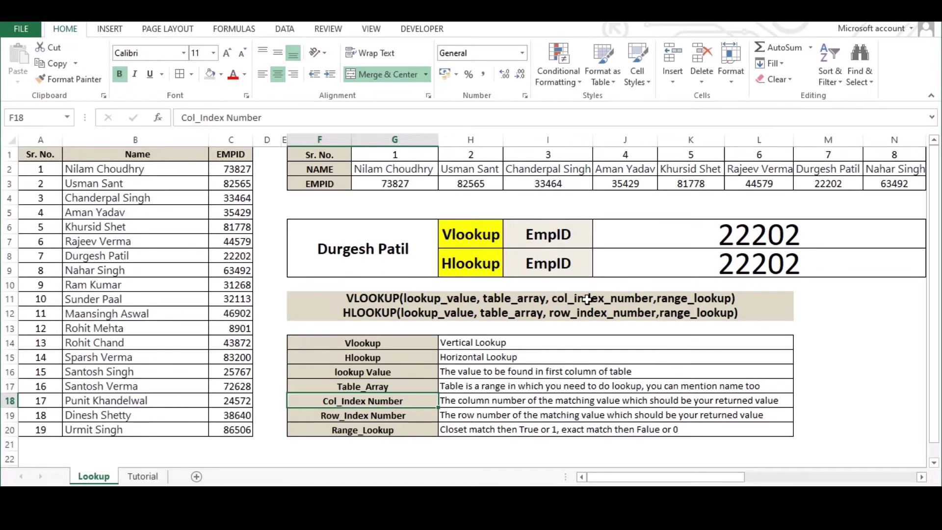
{"action": "left_click", "coordinate": [465, 402]}
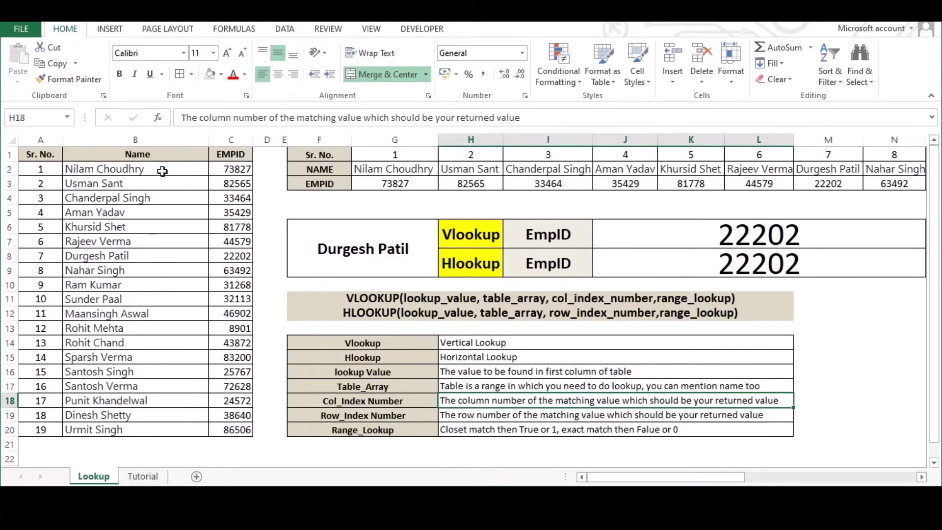
{"action": "left_click_drag", "start_coordinate": [162, 171], "coordinate": [238, 430]}
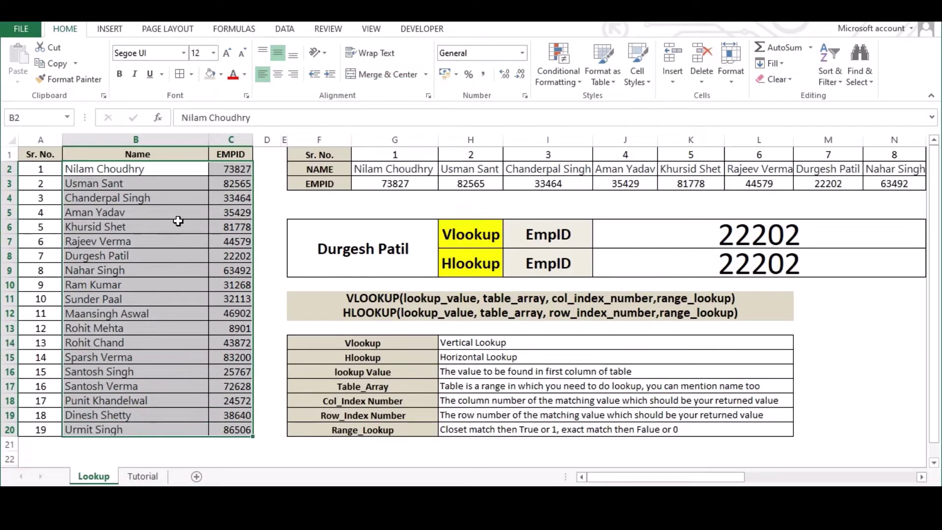
{"action": "left_click", "coordinate": [169, 140]}
{"action": "left_click", "coordinate": [227, 137]}
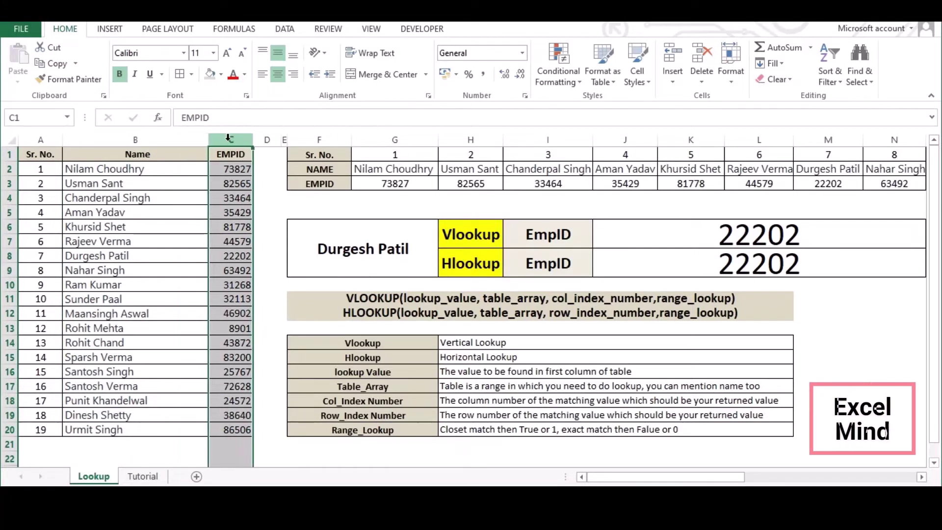
{"action": "left_click", "coordinate": [229, 168]}
{"action": "key", "text": "shift+Down"}
{"action": "key", "text": "shift+Down"}
{"action": "key", "text": "shift+Down"}
{"action": "key", "text": "shift+Down"}
{"action": "key", "text": "shift+Down"}
{"action": "key", "text": "shift+Down"}
{"action": "key", "text": "shift+Down"}
{"action": "key", "text": "shift+Down"}
{"action": "key", "text": "shift+Down"}
{"action": "key", "text": "shift+Down"}
{"action": "left_click", "coordinate": [230, 168]}
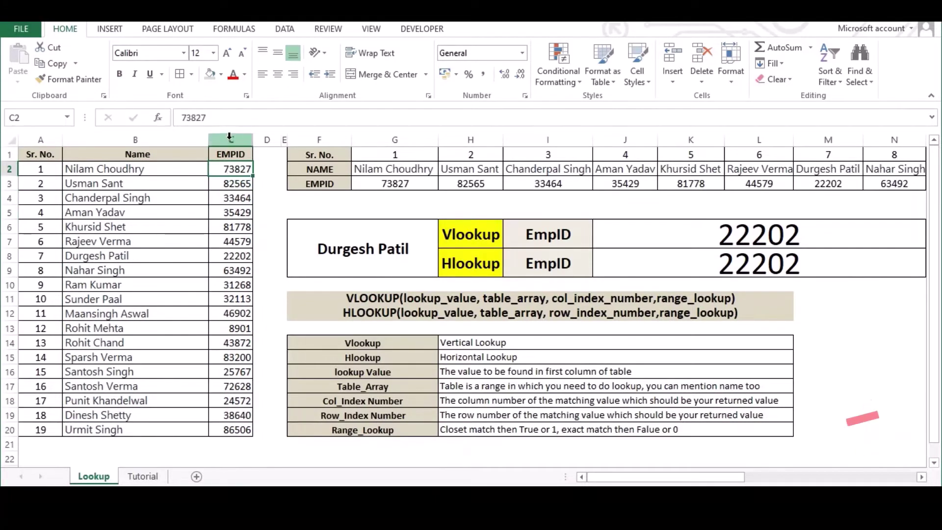
{"action": "left_click", "coordinate": [229, 138]}
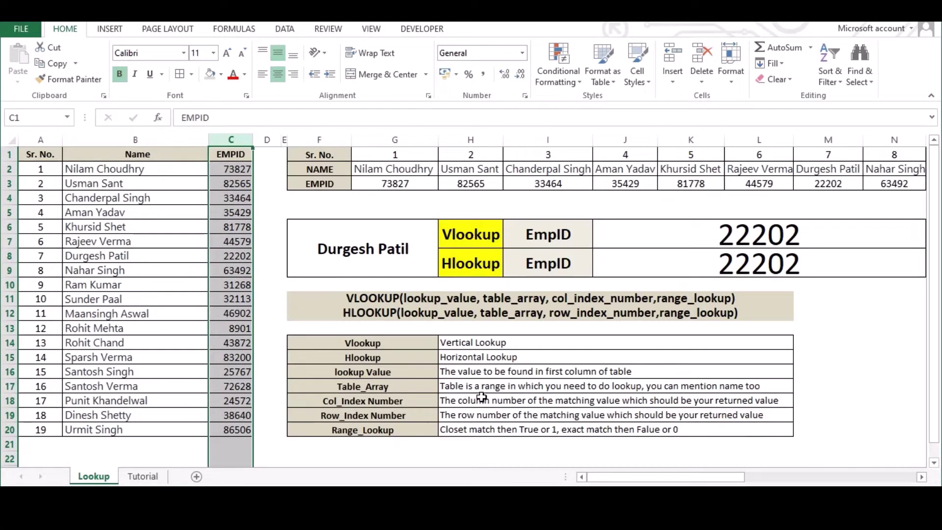
{"action": "left_click", "coordinate": [480, 413]}
{"action": "left_click_drag", "start_coordinate": [395, 169], "coordinate": [908, 185]}
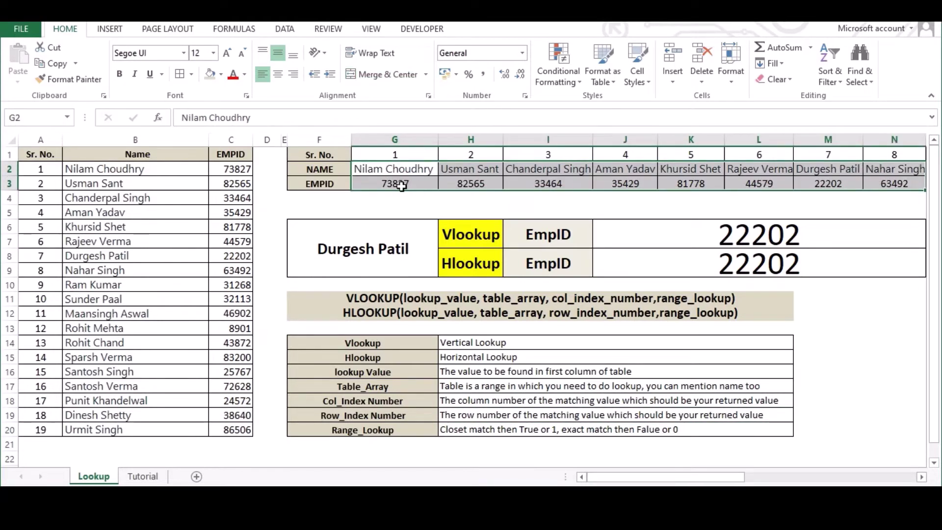
{"action": "left_click_drag", "start_coordinate": [337, 169], "coordinate": [687, 184]}
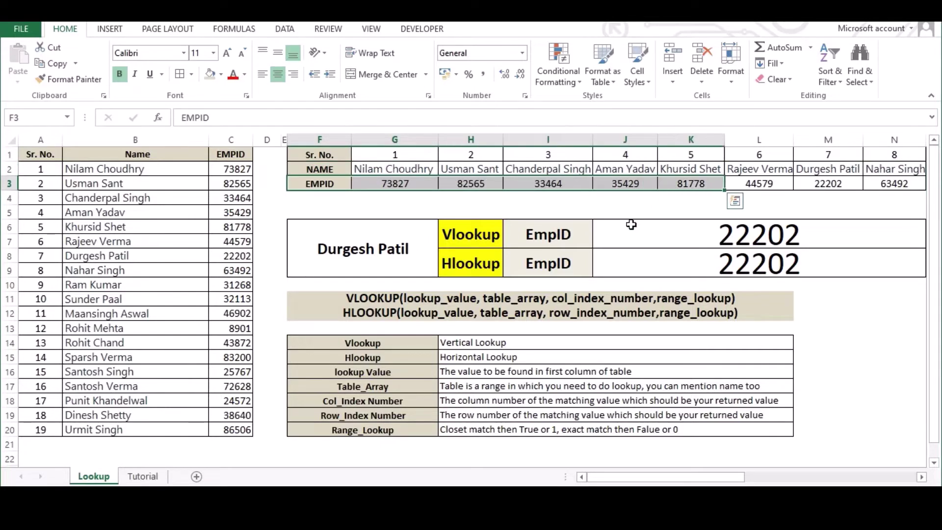
{"action": "left_click_drag", "start_coordinate": [318, 170], "coordinate": [390, 181]}
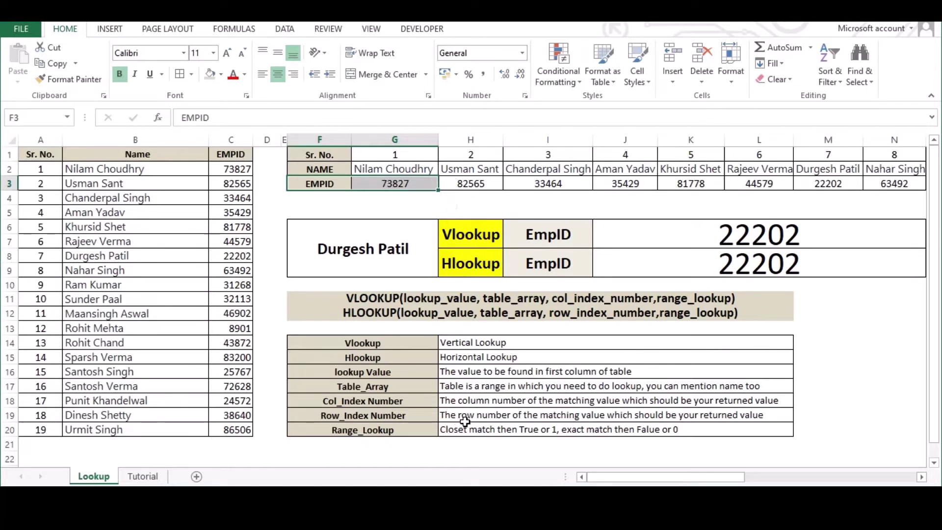
{"action": "left_click", "coordinate": [400, 432]}
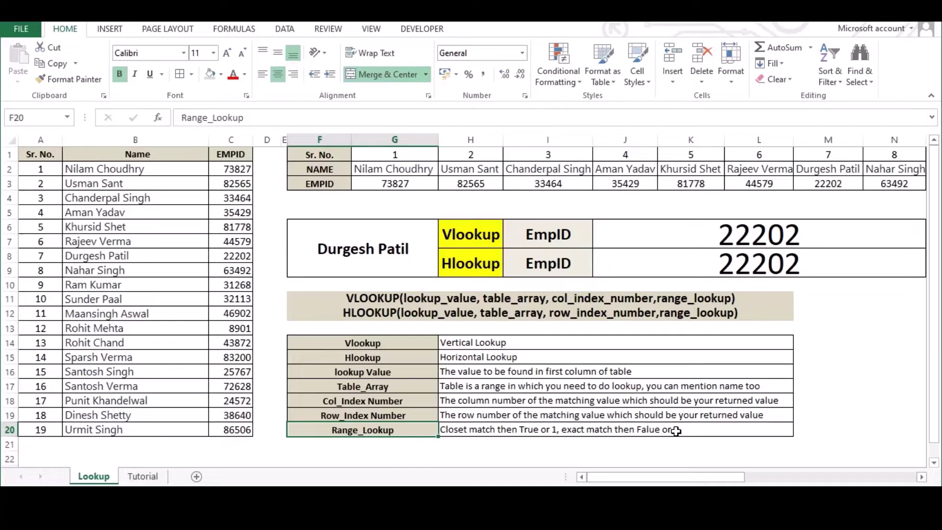
{"action": "left_click", "coordinate": [632, 430]}
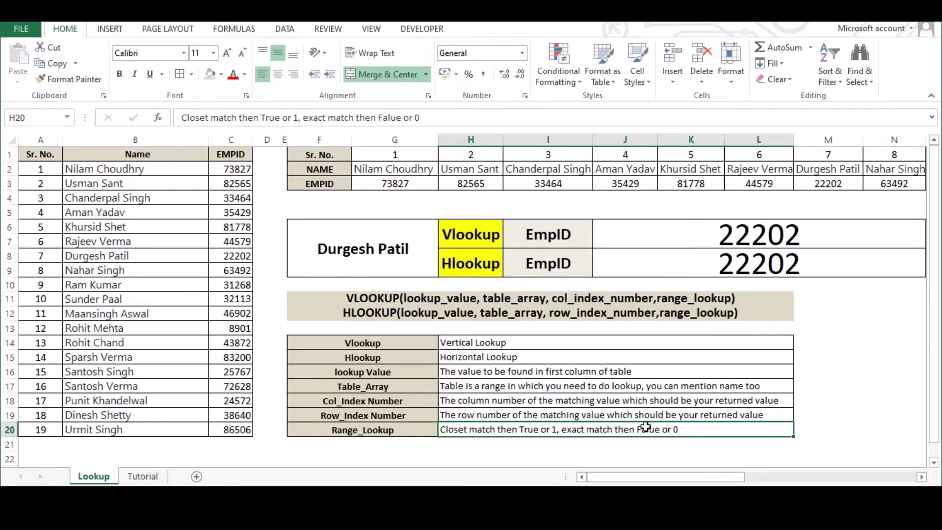
Correct 'Falue' to 'False' in the H20 Range_Lookup description.
{"action": "double_click", "coordinate": [646, 429]}
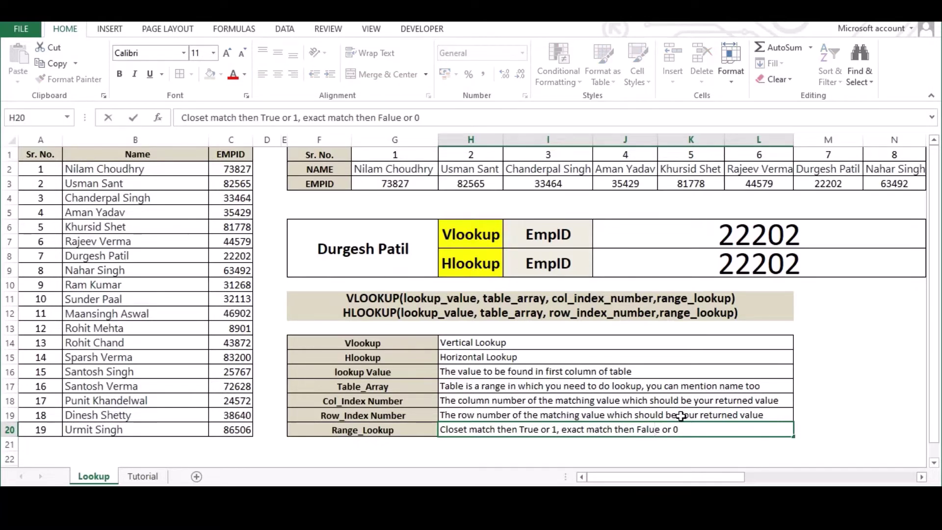
{"action": "key", "text": "BackSpace"}
{"action": "type", "text": "se"}
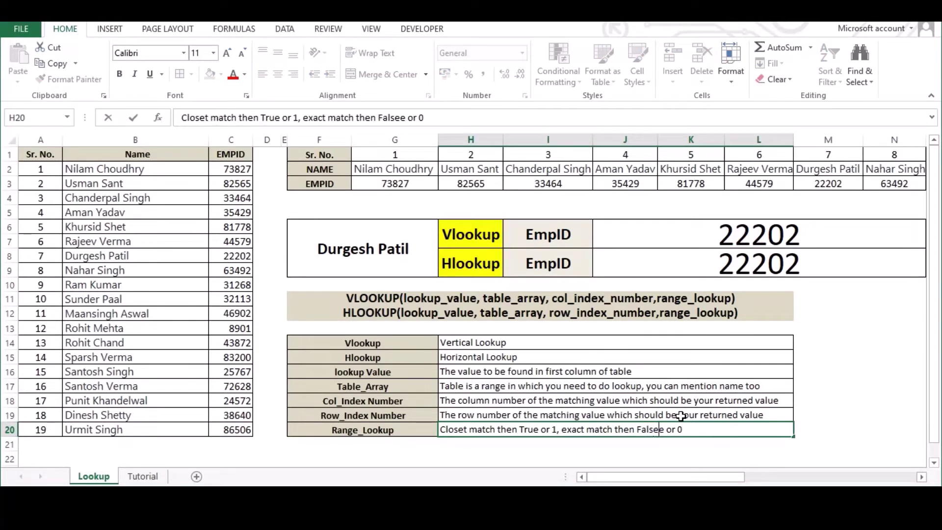
{"action": "key", "text": "Delete"}
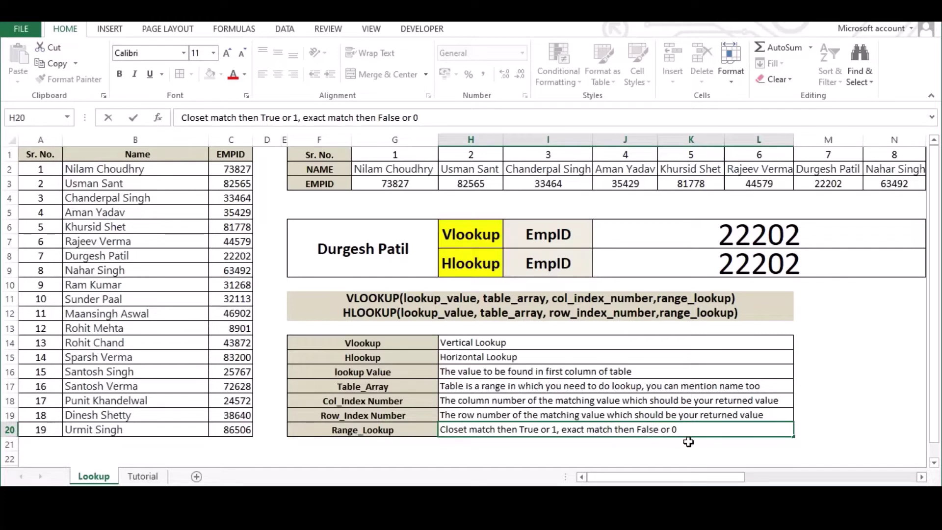
{"action": "left_click", "coordinate": [688, 442]}
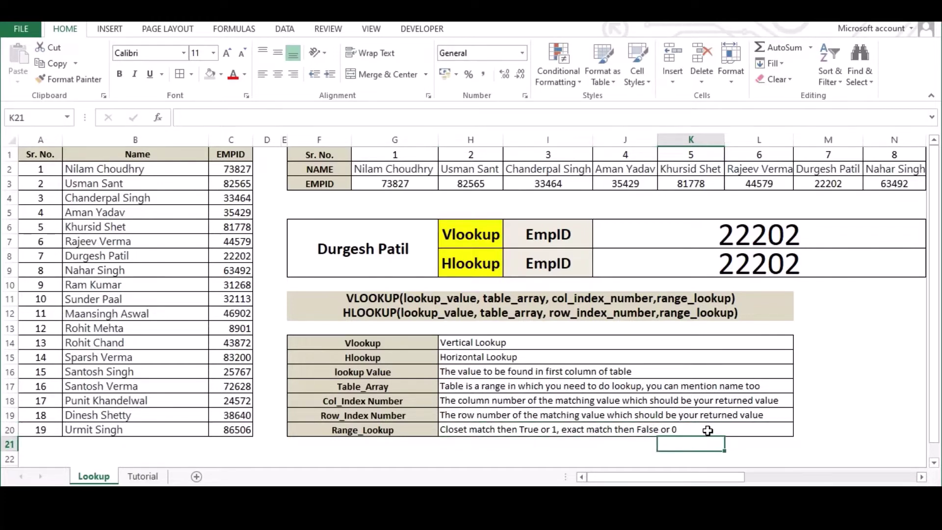
Delete the VLOOKUP formula in J6 and the HLOOKUP formula in J8.
{"action": "left_click", "coordinate": [693, 232]}
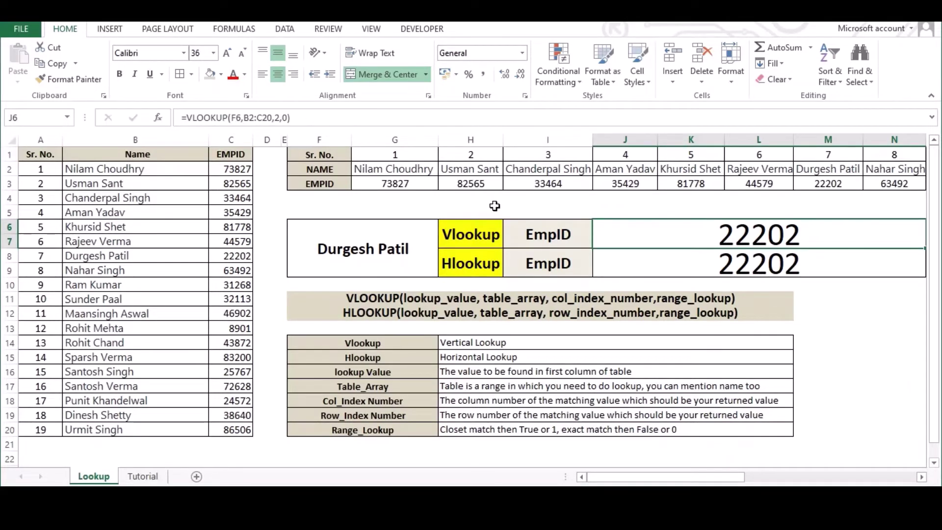
{"action": "key", "text": "Delete"}
{"action": "left_click", "coordinate": [670, 268]}
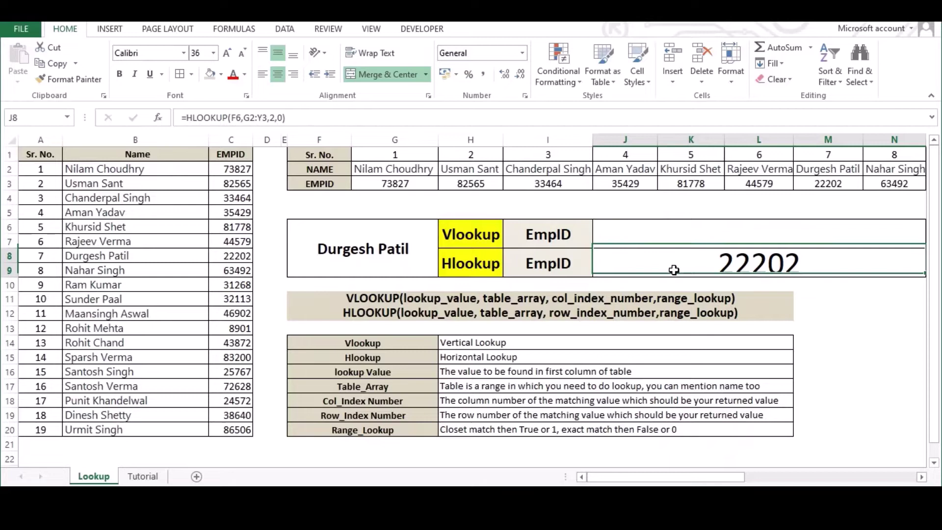
{"action": "key", "text": "Delete"}
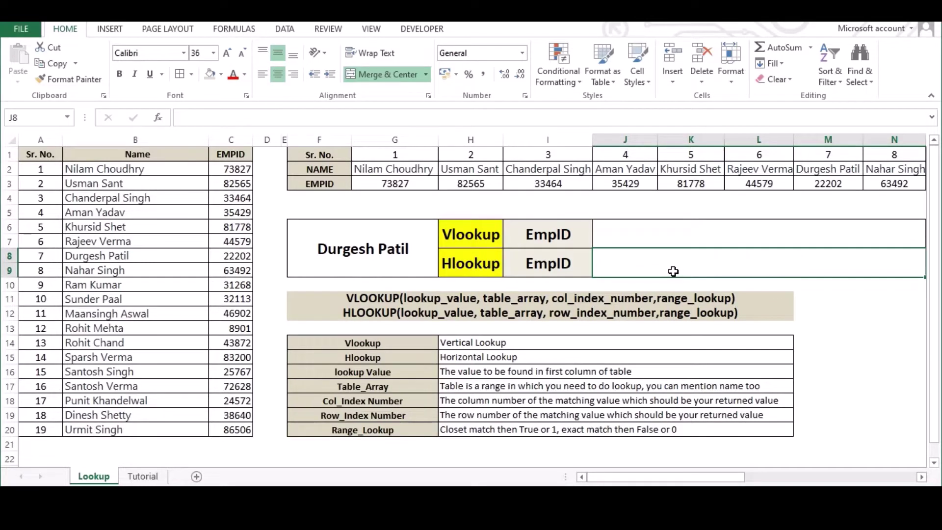
Remove F6's list validation with Clear All across the merged cell, then empty F6.
{"action": "left_click", "coordinate": [382, 249]}
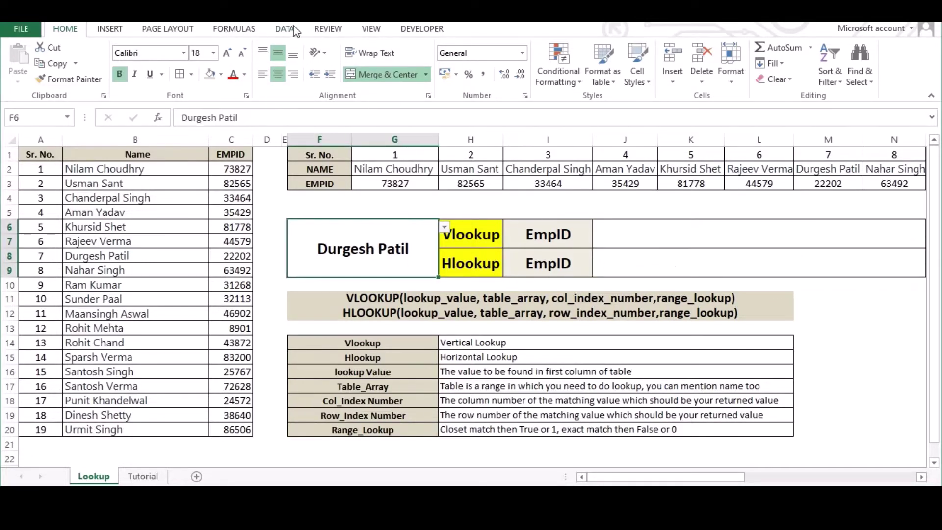
{"action": "left_click", "coordinate": [295, 31]}
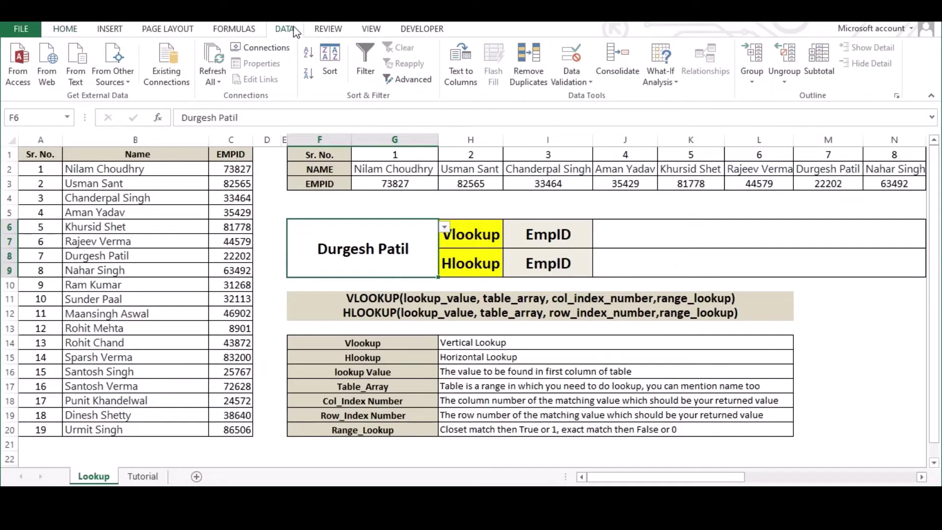
{"action": "left_click", "coordinate": [572, 69]}
{"action": "left_click", "coordinate": [587, 98]}
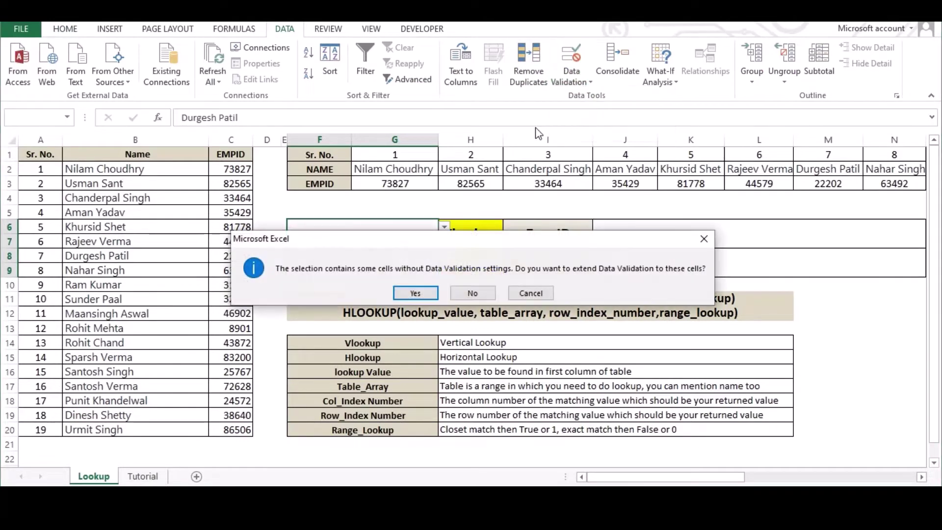
{"action": "left_click", "coordinate": [415, 292]}
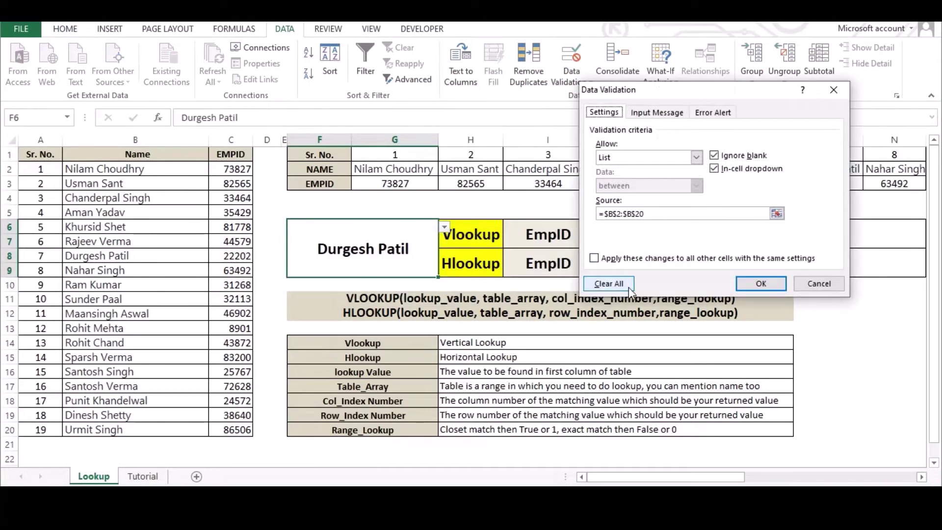
{"action": "left_click", "coordinate": [623, 285]}
{"action": "left_click", "coordinate": [753, 284]}
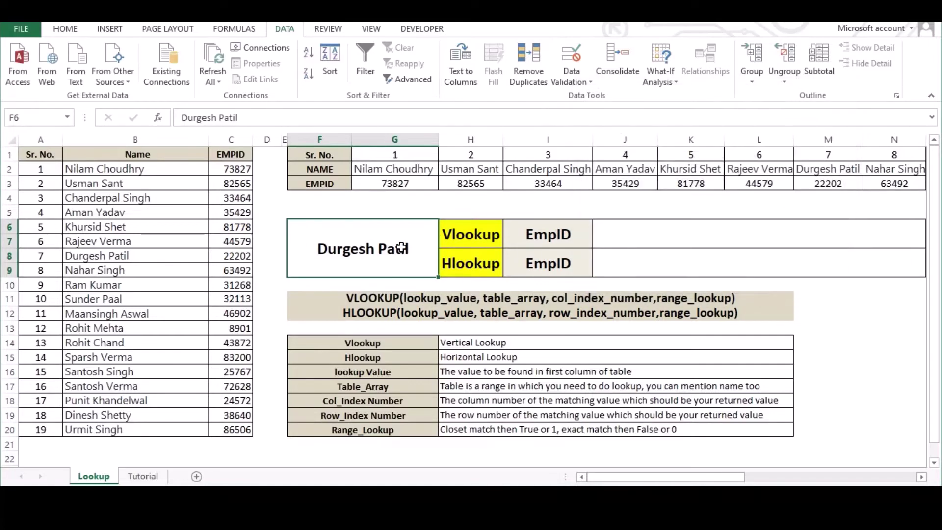
{"action": "key", "text": "Delete"}
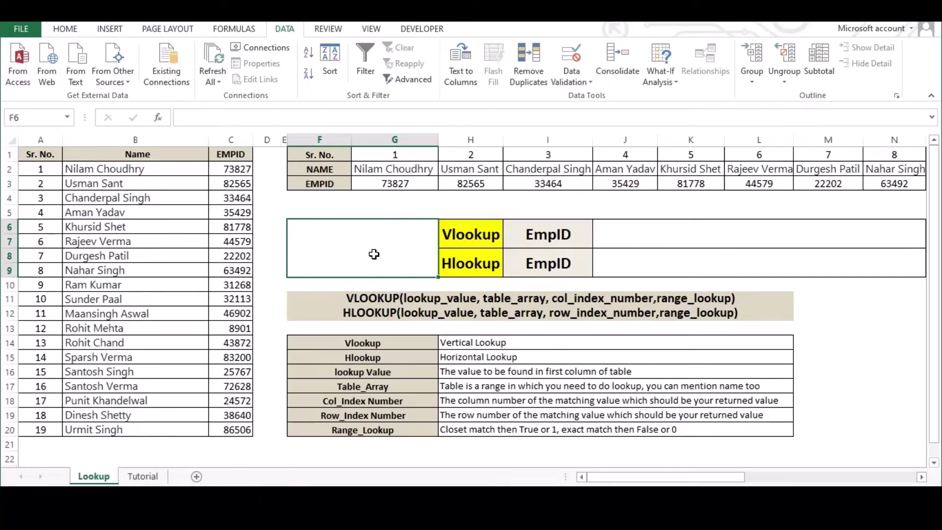
Give F6 a List data validation sourced from =$B$2:$B$20.
{"action": "left_click", "coordinate": [570, 83]}
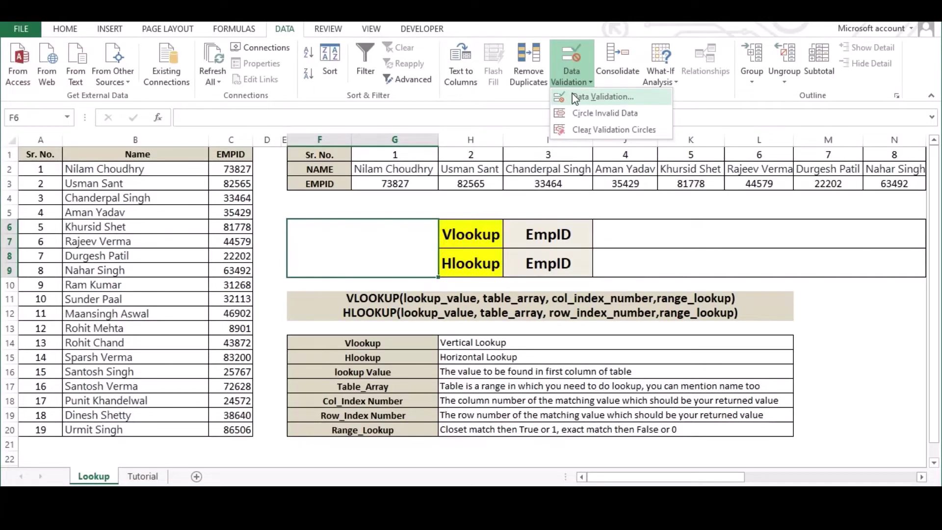
{"action": "left_click", "coordinate": [572, 96]}
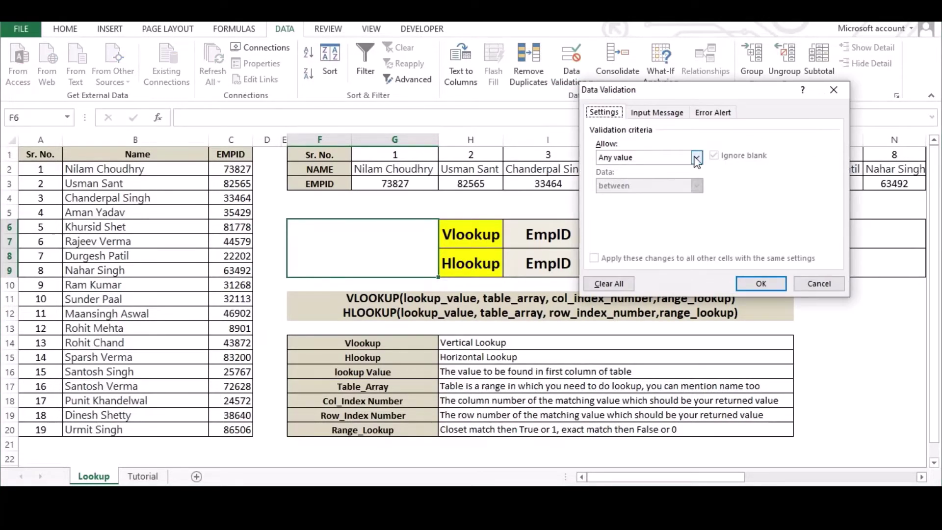
{"action": "left_click", "coordinate": [618, 163]}
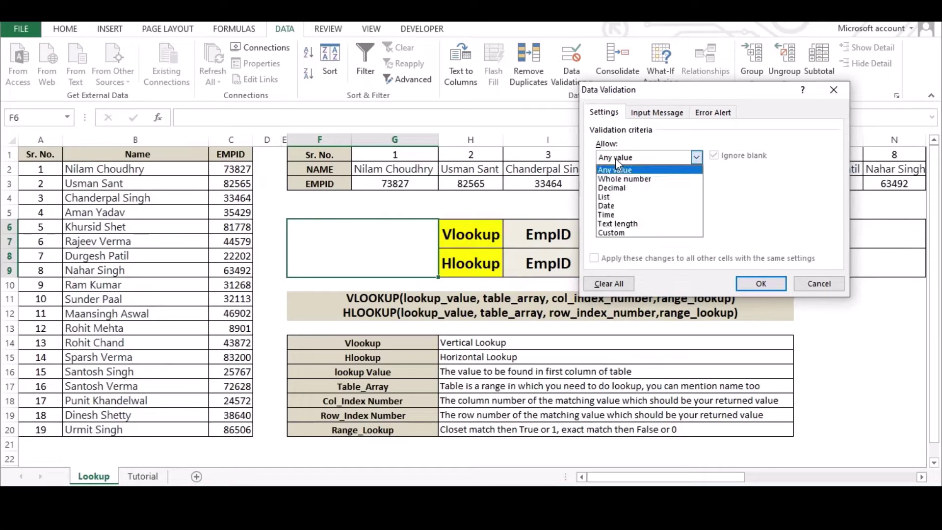
{"action": "left_click", "coordinate": [612, 198]}
{"action": "left_click", "coordinate": [777, 215]}
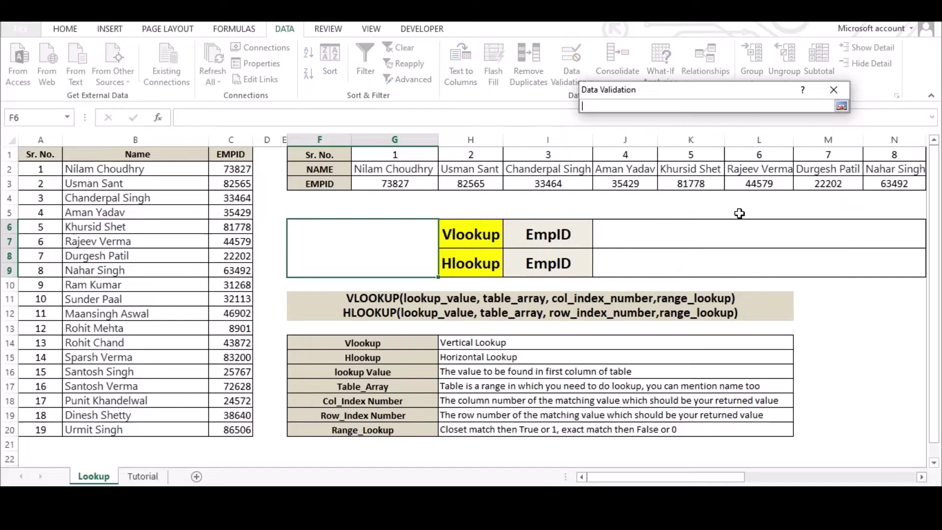
{"action": "left_click_drag", "start_coordinate": [162, 169], "coordinate": [152, 430]}
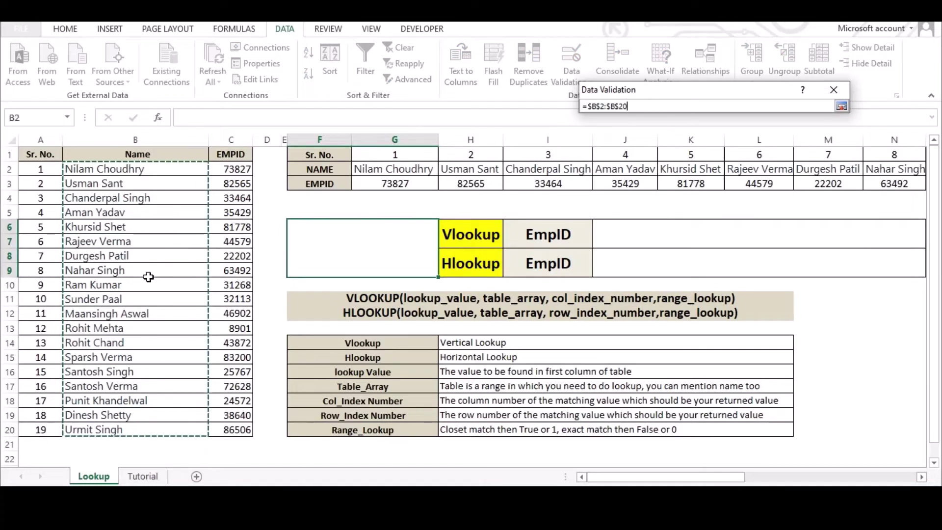
{"action": "left_click", "coordinate": [835, 103]}
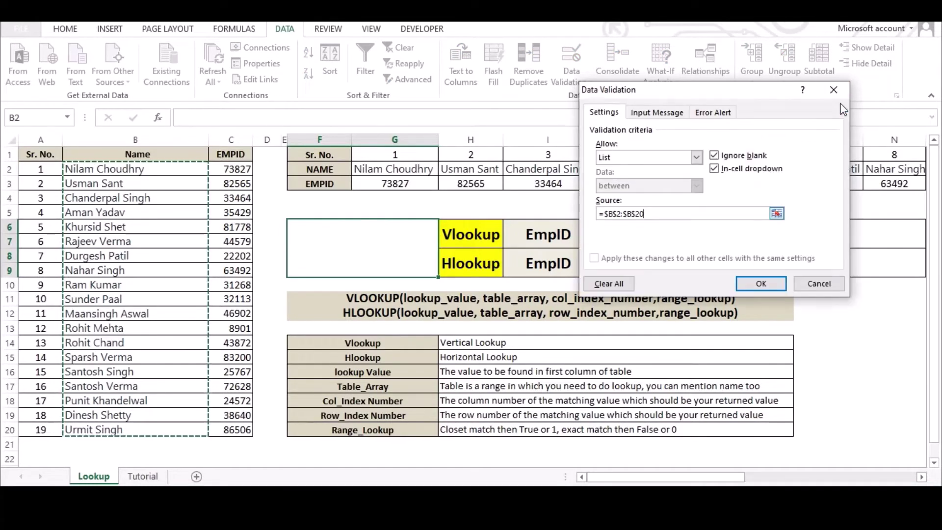
{"action": "left_click", "coordinate": [756, 285]}
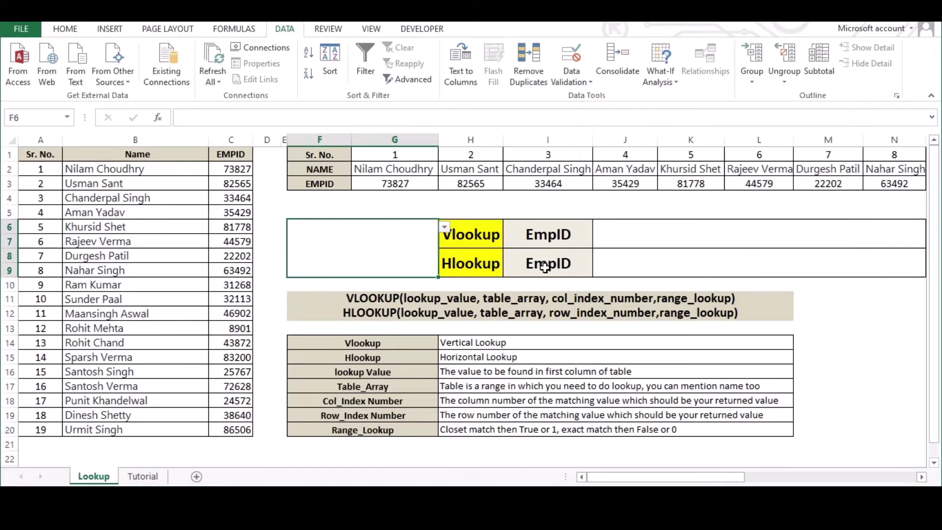
Choose an employee name from F6's new dropdown.
{"action": "left_click", "coordinate": [444, 227]}
{"action": "left_click", "coordinate": [389, 236]}
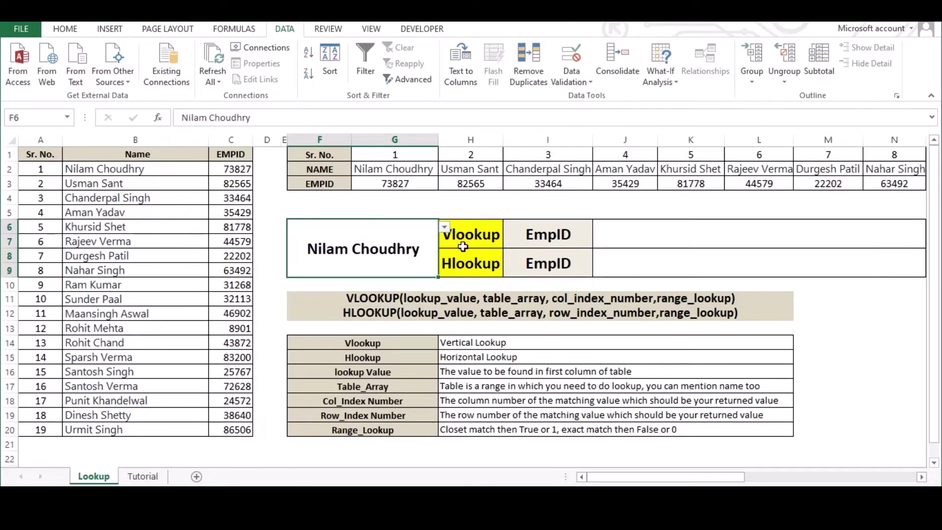
{"action": "left_click", "coordinate": [704, 235]}
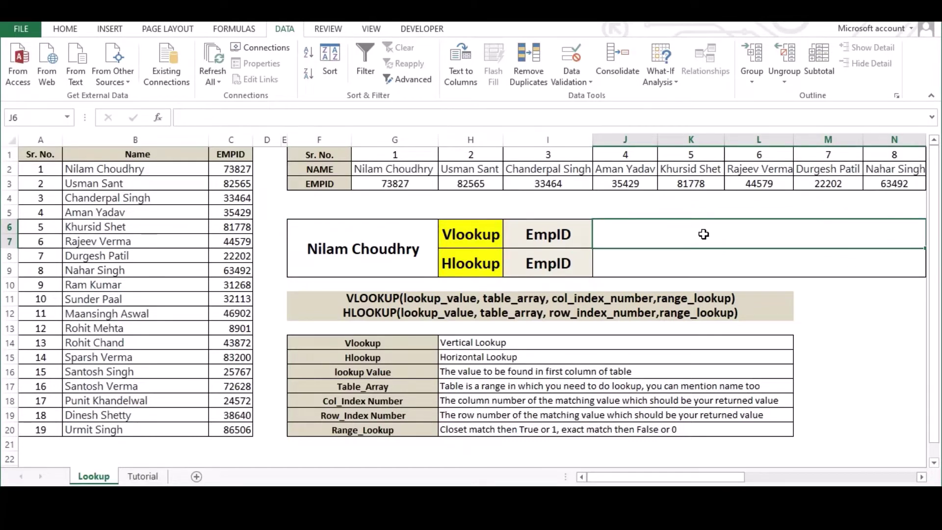
Begin a VLOOKUP formula in J6 with F6 as the lookup value.
{"action": "type", "text": "="}
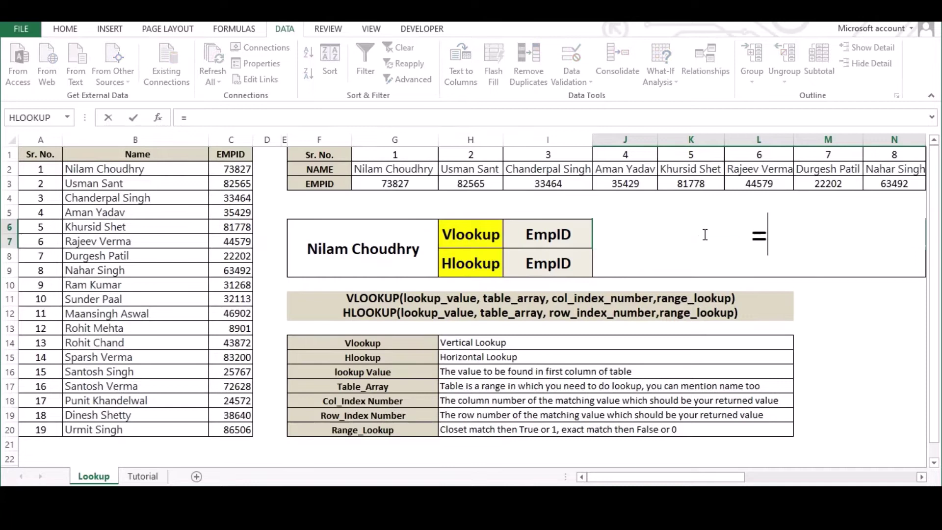
{"action": "type", "text": "v"}
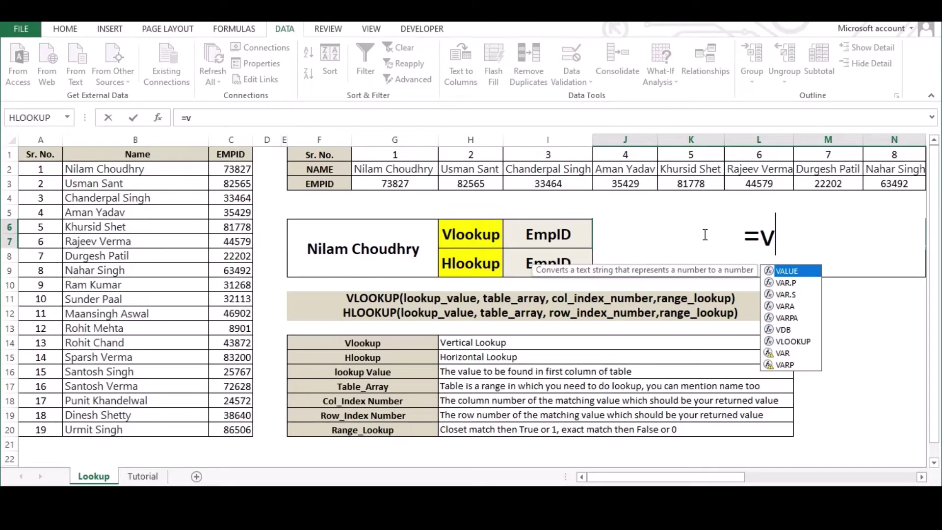
{"action": "type", "text": "l"}
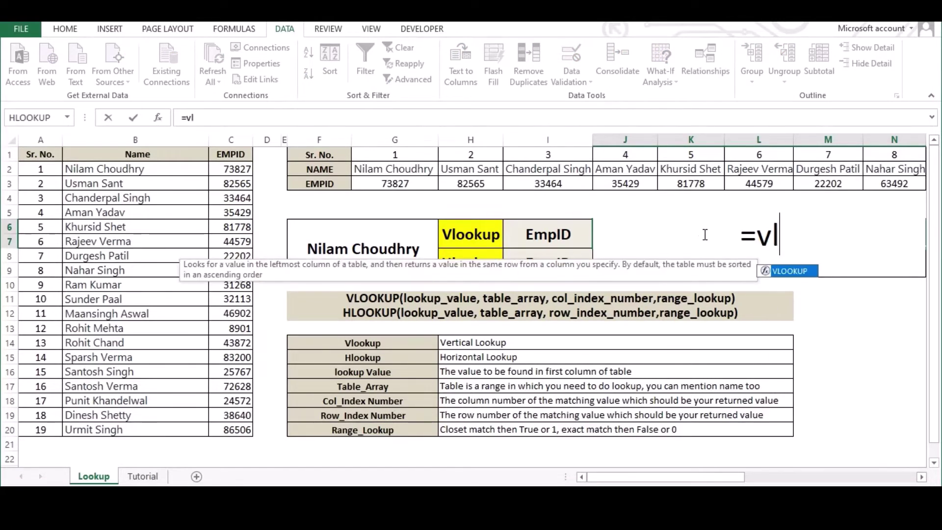
{"action": "key", "text": "Tab"}
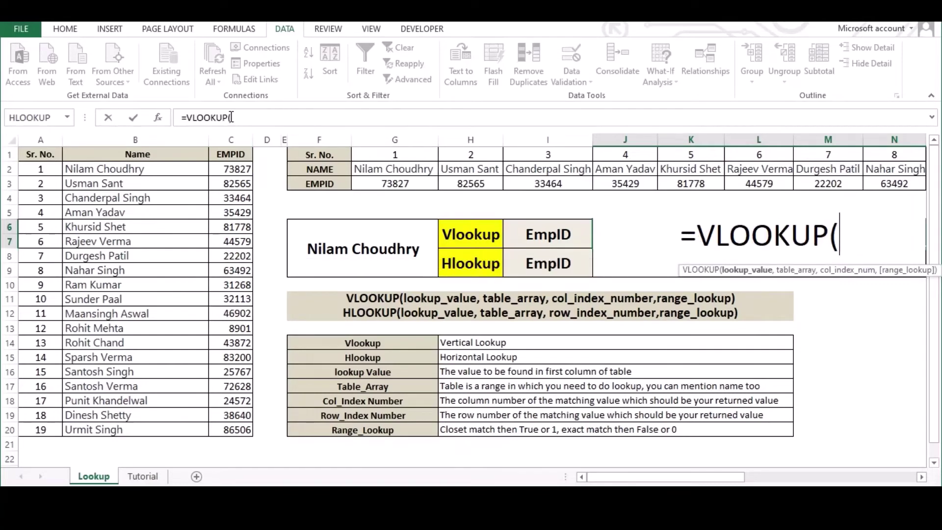
{"action": "left_click", "coordinate": [235, 117]}
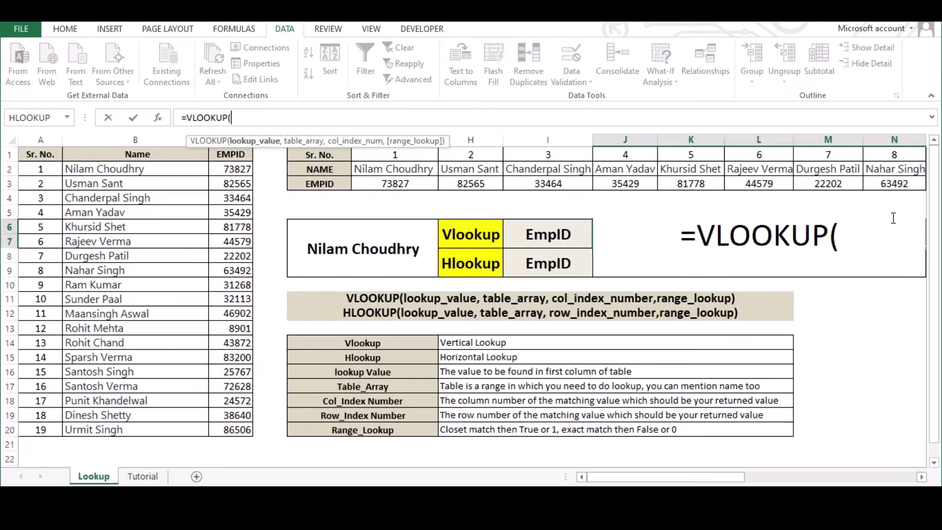
{"action": "left_click", "coordinate": [875, 225]}
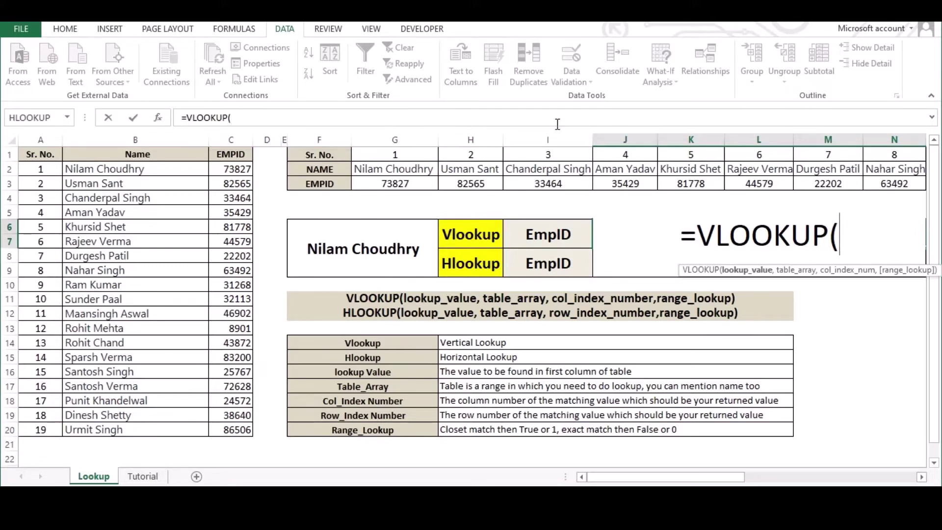
{"action": "left_click", "coordinate": [254, 116]}
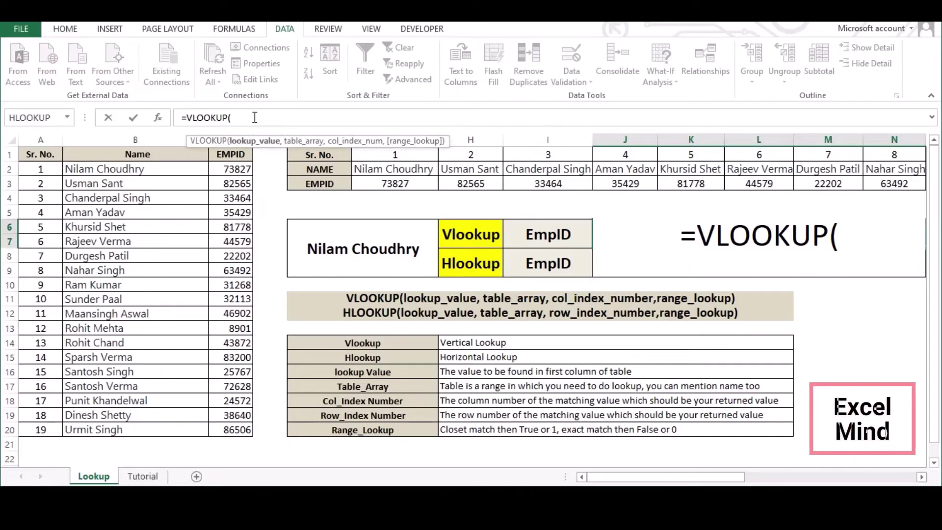
{"action": "type", "text": "F"}
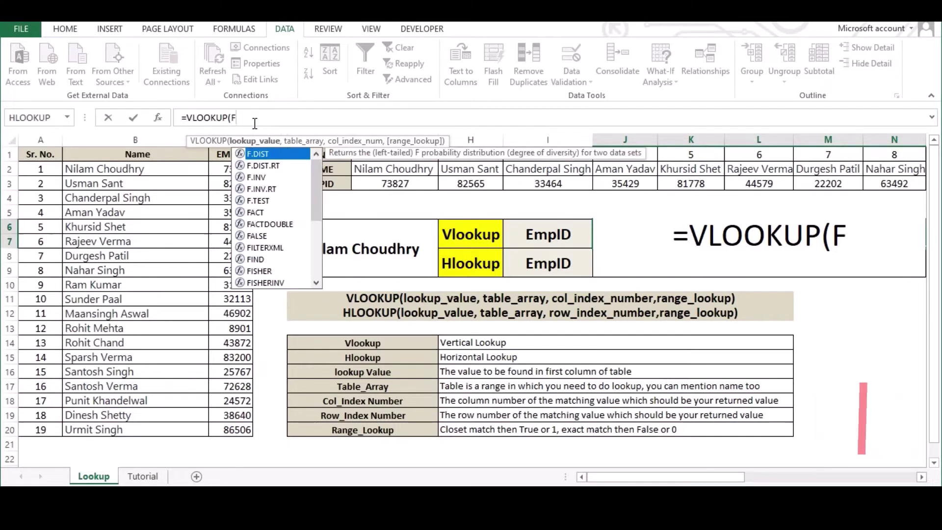
{"action": "type", "text": "6"}
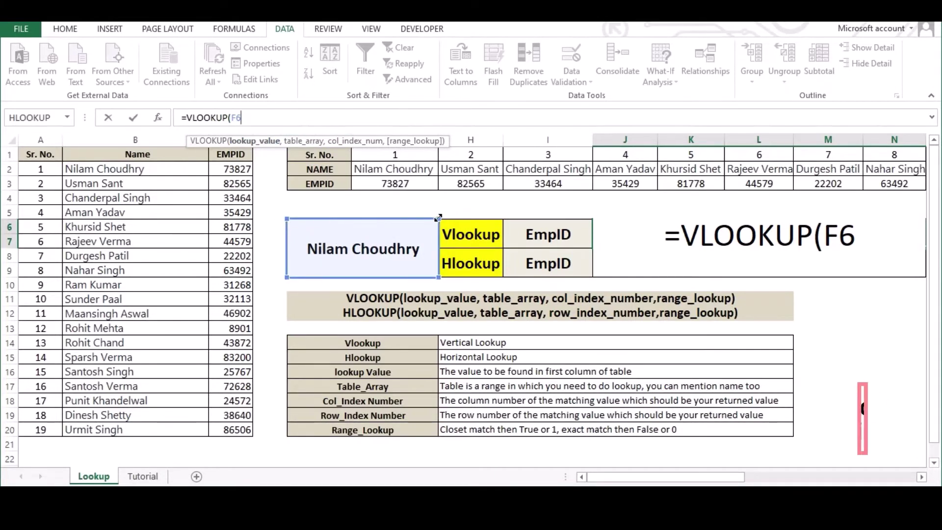
{"action": "type", "text": ","}
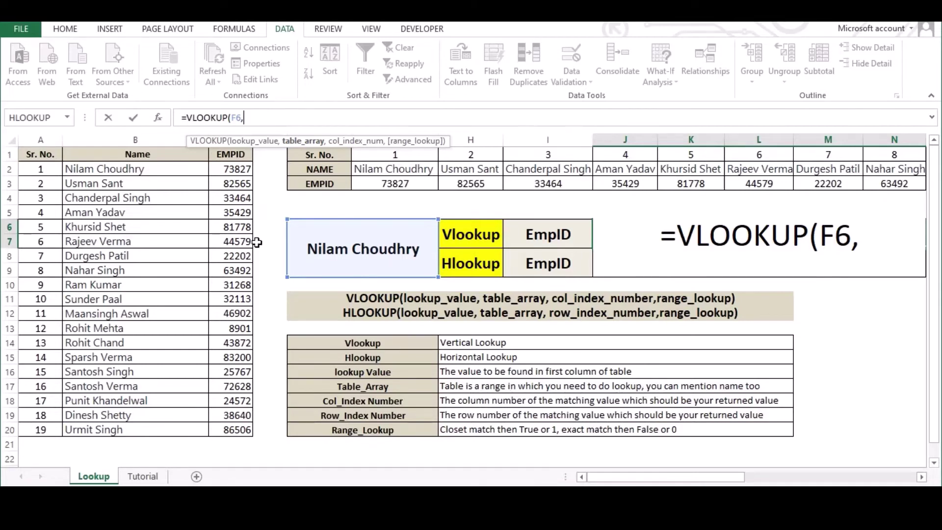
Complete and enter J6 as =VLOOKUP(F6,B2:C20,2,FALSE).
{"action": "left_click_drag", "start_coordinate": [128, 169], "coordinate": [244, 424]}
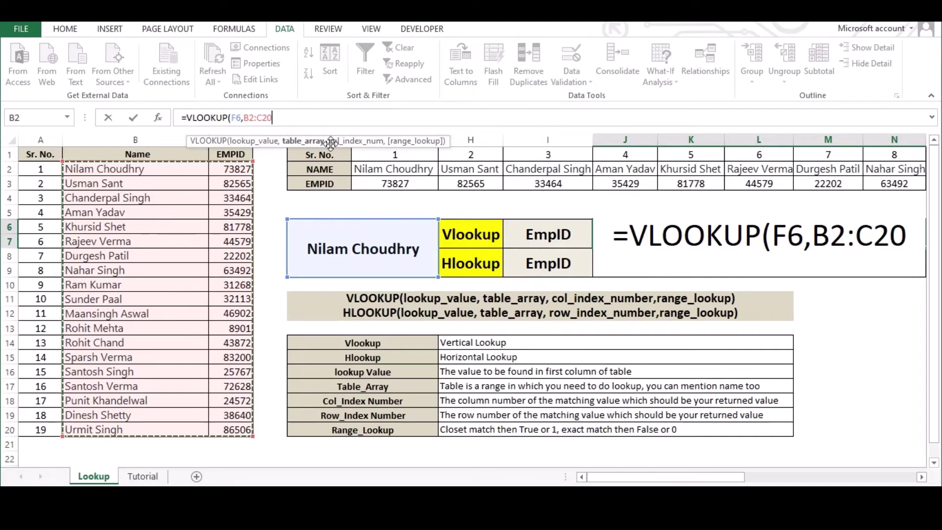
{"action": "type", "text": ","}
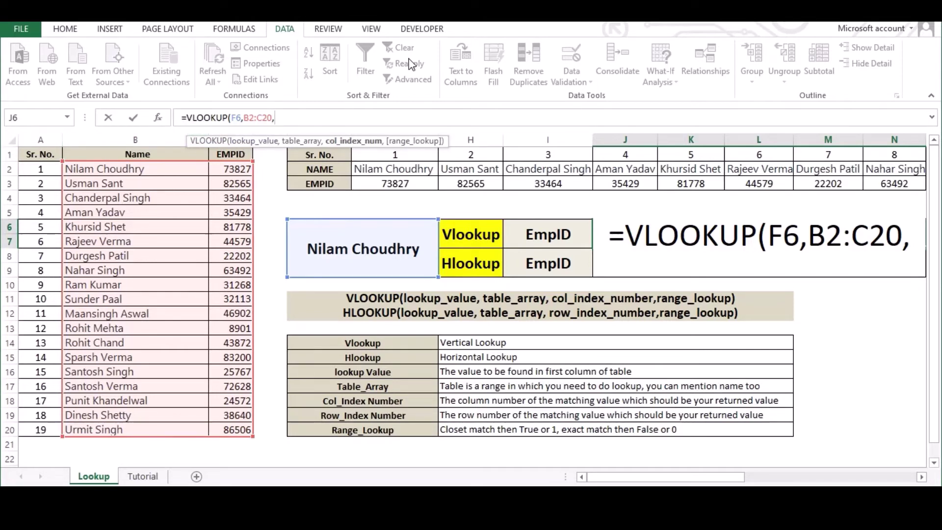
{"action": "type", "text": "2"}
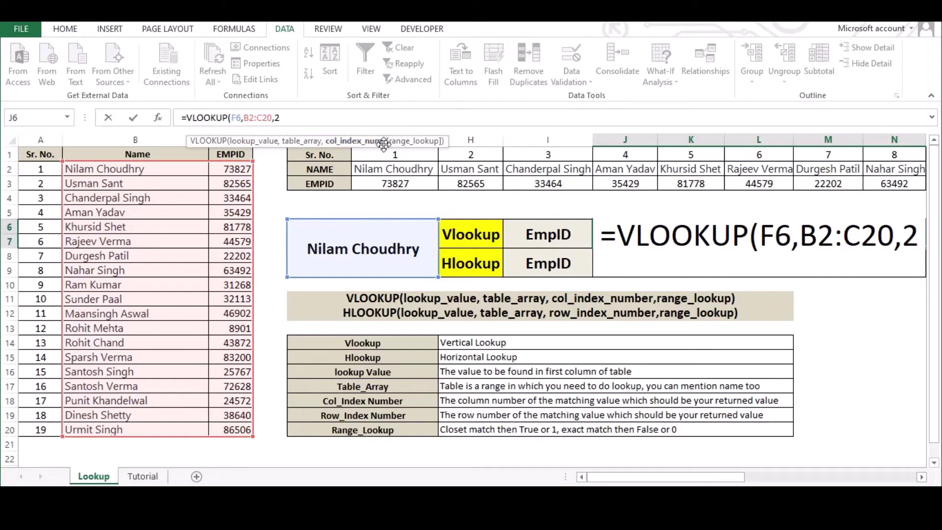
{"action": "type", "text": ","}
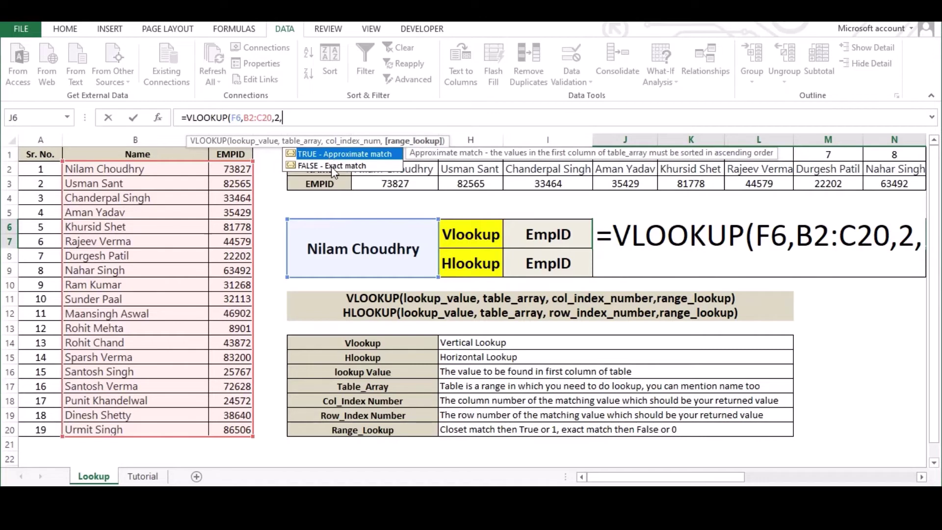
{"action": "left_click", "coordinate": [331, 166]}
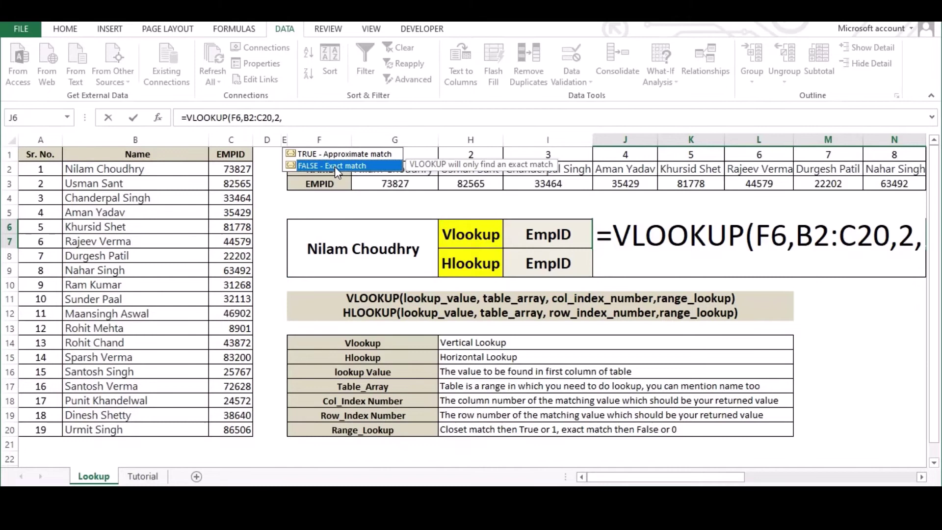
{"action": "double_click", "coordinate": [335, 166]}
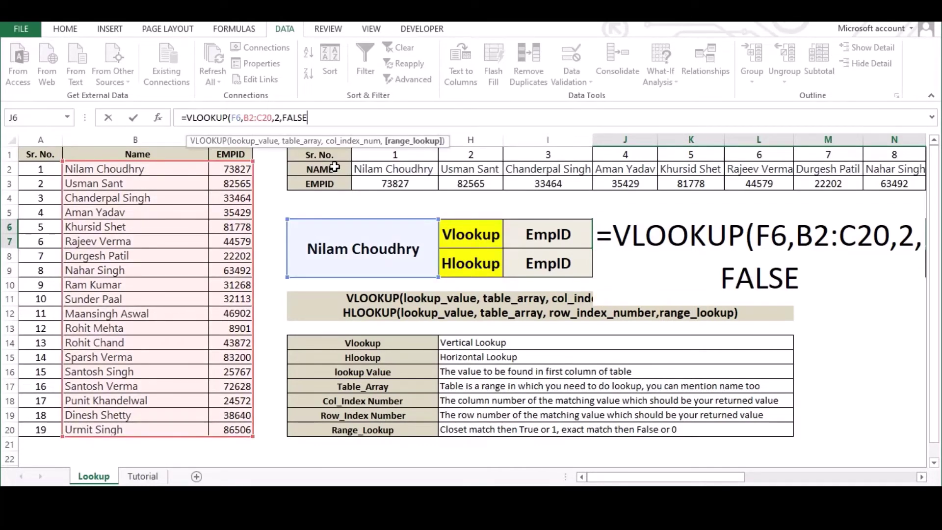
{"action": "type", "text": ")"}
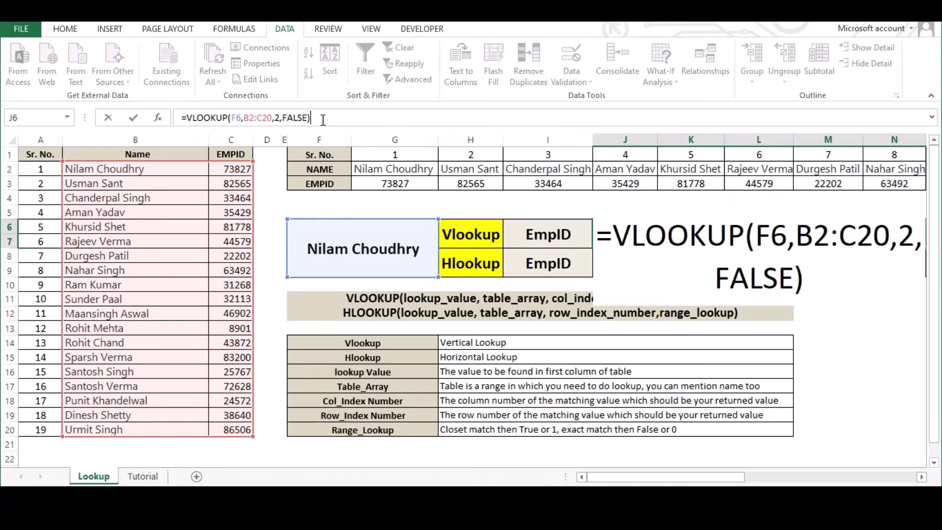
{"action": "key", "text": "Return"}
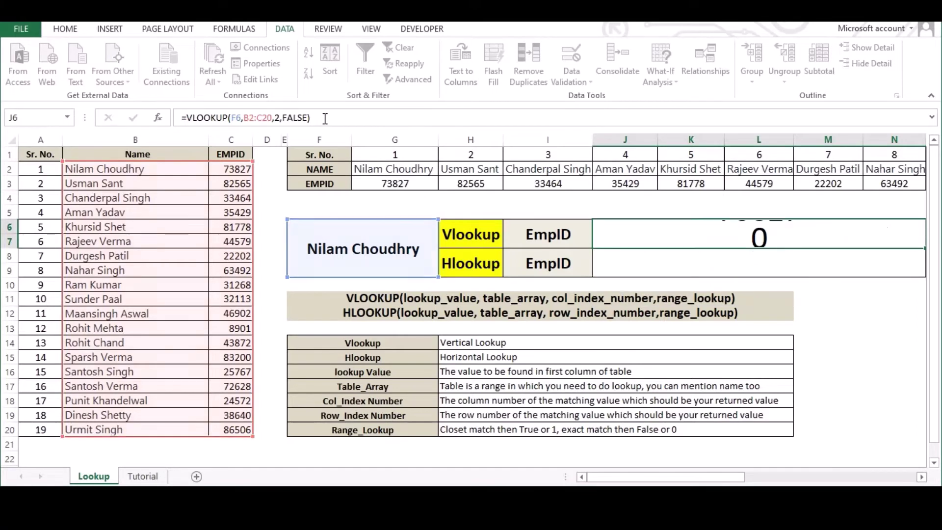
Test the VLOOKUP by picking two other employees from the F6 dropdown.
{"action": "left_click", "coordinate": [627, 233]}
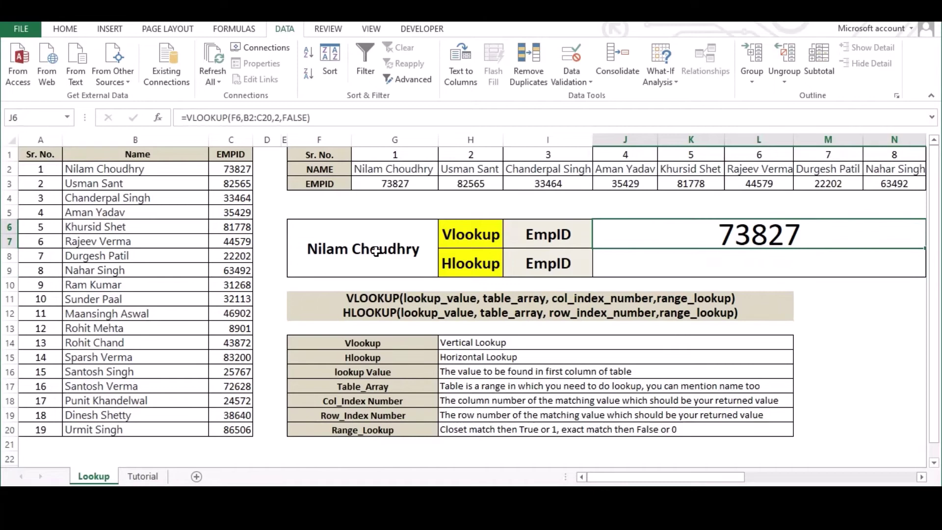
{"action": "left_click", "coordinate": [427, 265]}
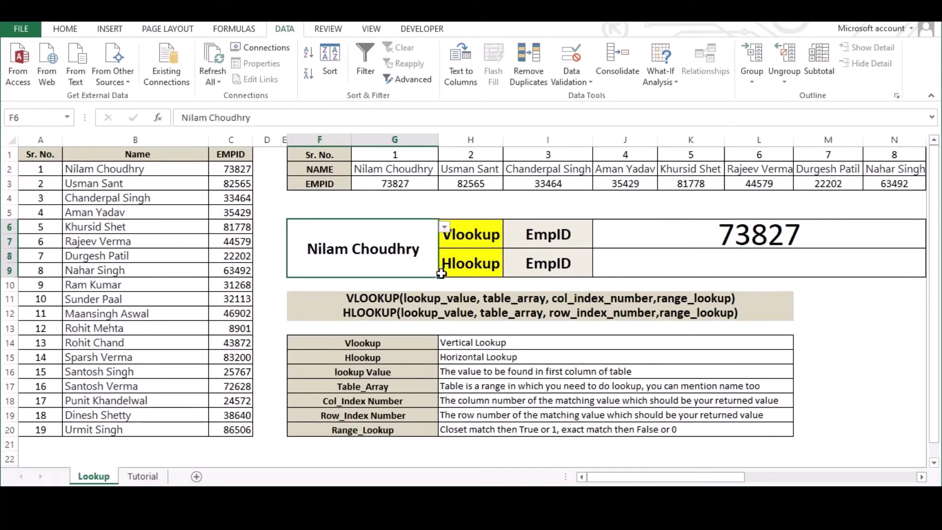
{"action": "left_click", "coordinate": [444, 227]}
{"action": "left_click", "coordinate": [425, 248]}
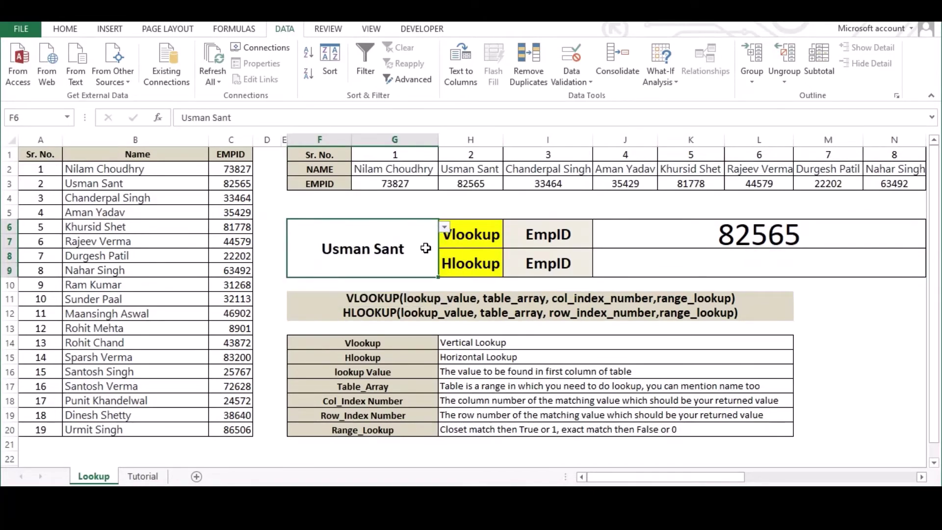
{"action": "left_click", "coordinate": [446, 227]}
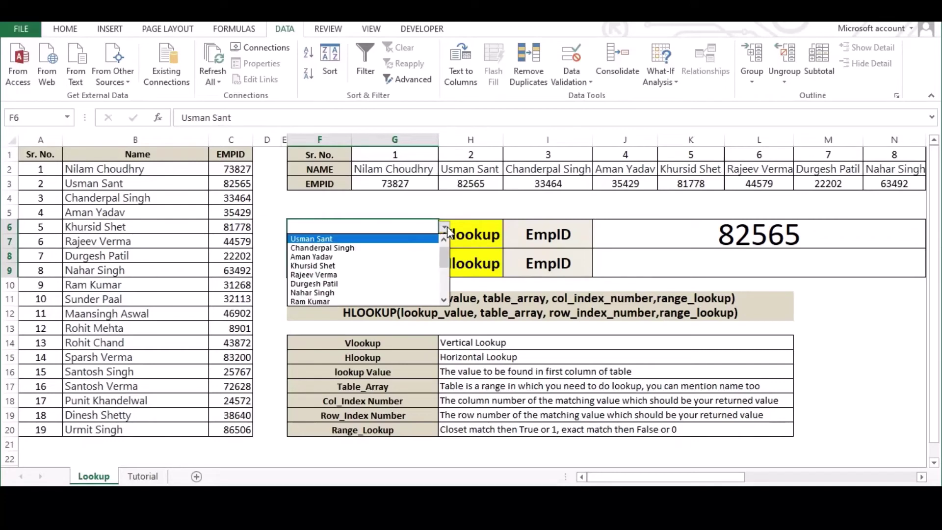
{"action": "left_click", "coordinate": [334, 275]}
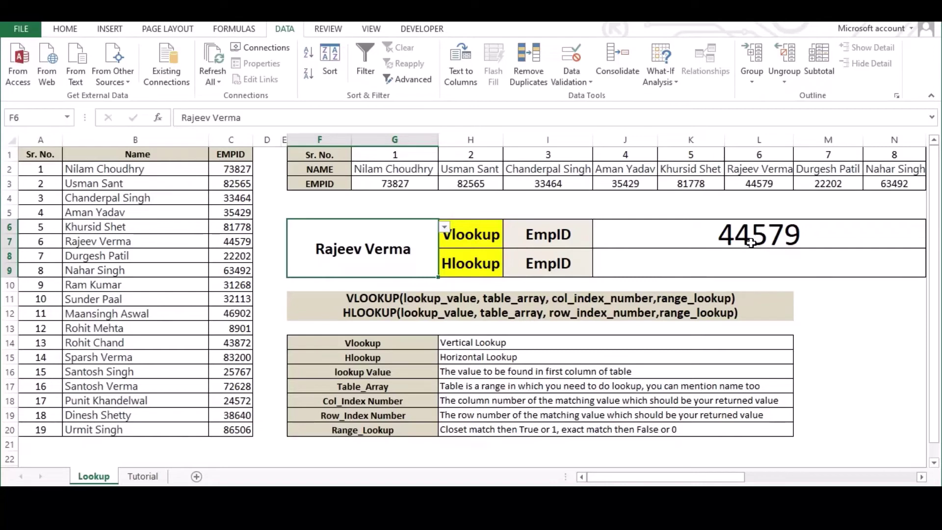
Recheck the J6 formula and select the empty Hlookup EmpID cell J8.
{"action": "left_click", "coordinate": [724, 265]}
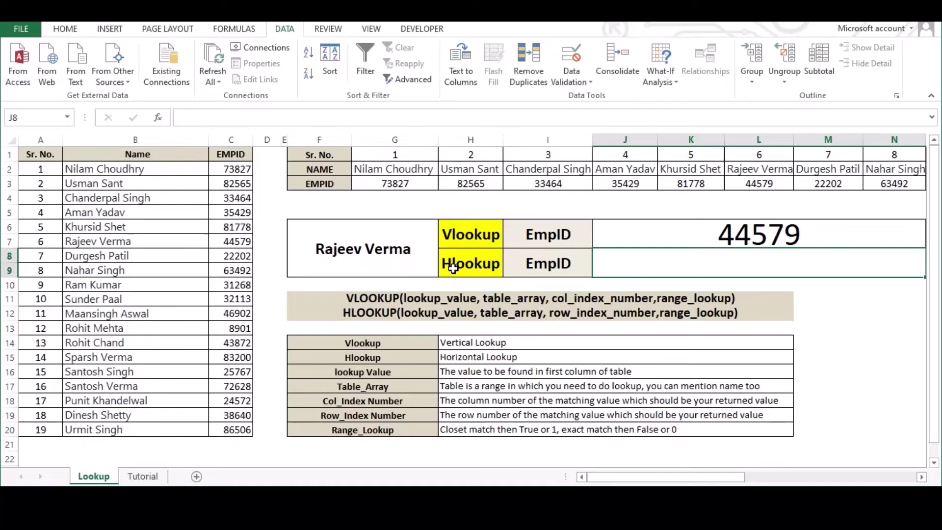
{"action": "left_click", "coordinate": [660, 238]}
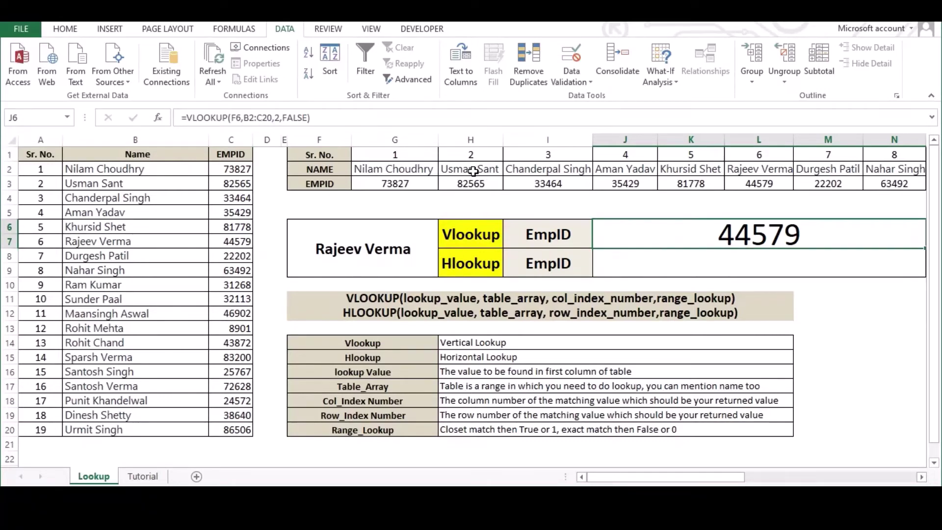
{"action": "left_click", "coordinate": [659, 266]}
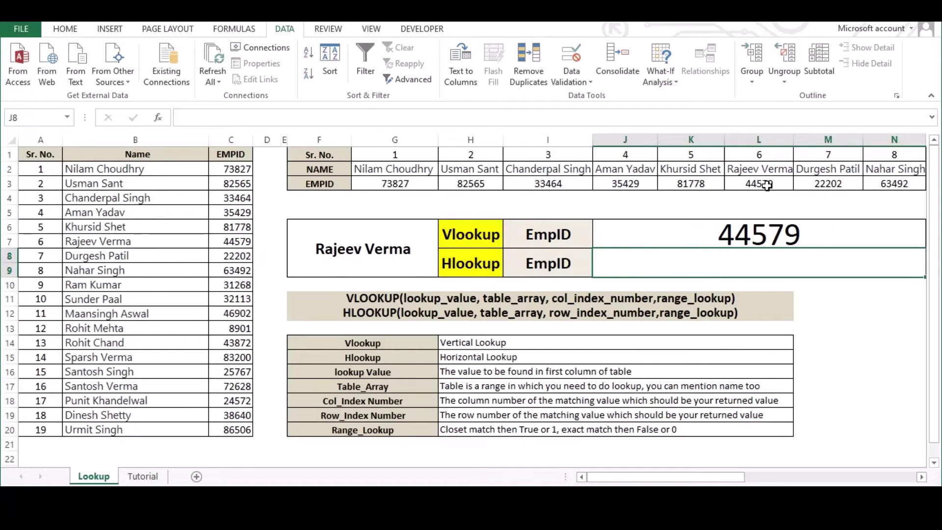
Begin =HLOOKUP in J8, correcting the lookup value from F8 to F6.
{"action": "type", "text": "="}
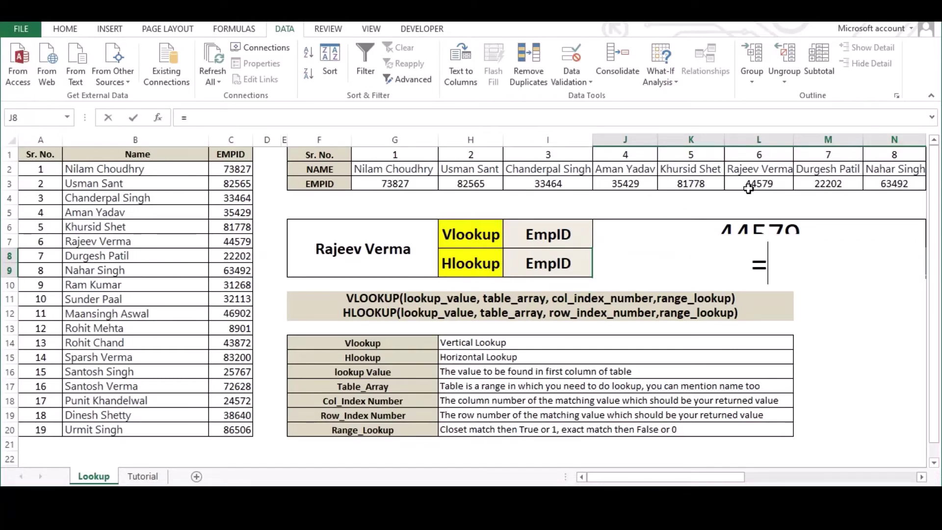
{"action": "type", "text": "hl"}
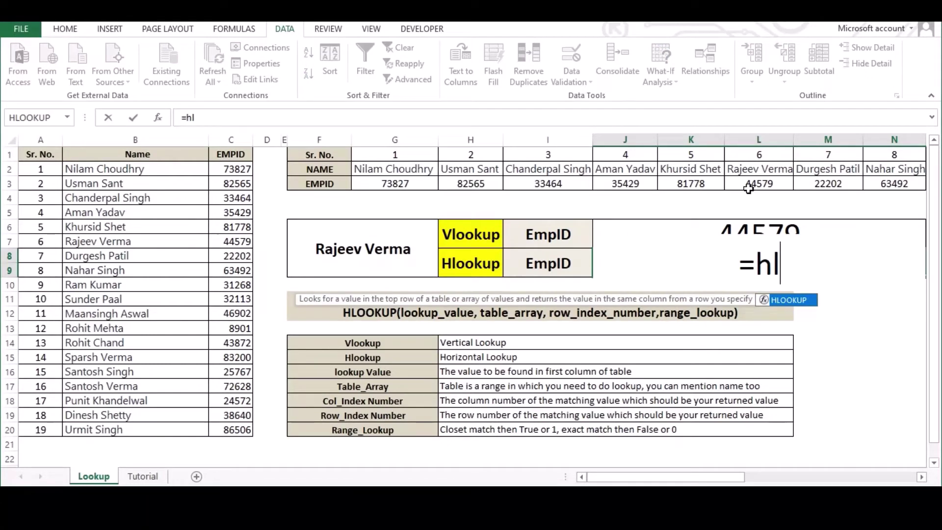
{"action": "key", "text": "Tab"}
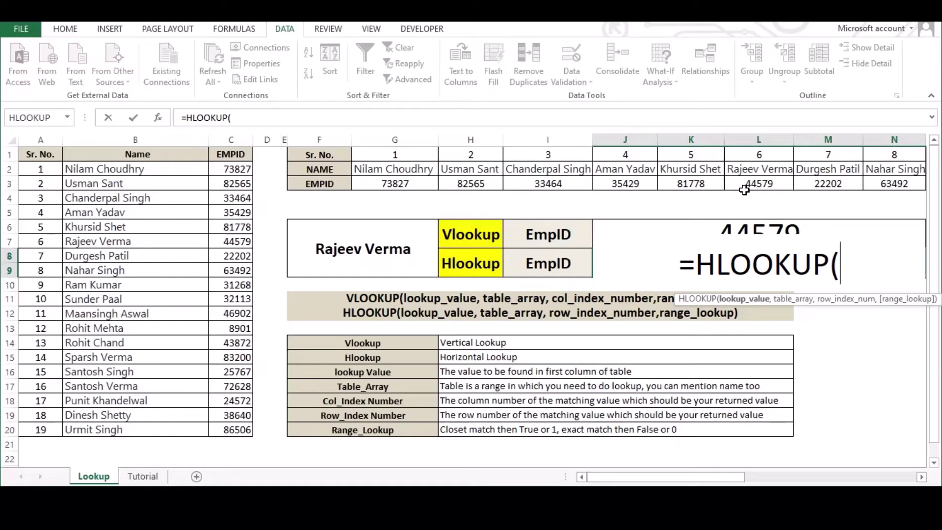
{"action": "left_click", "coordinate": [349, 118]}
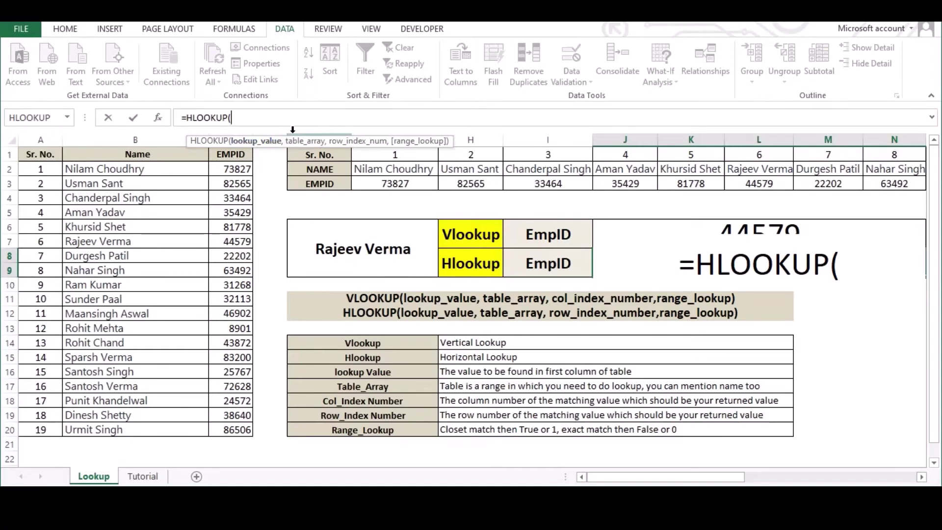
{"action": "type", "text": "F"}
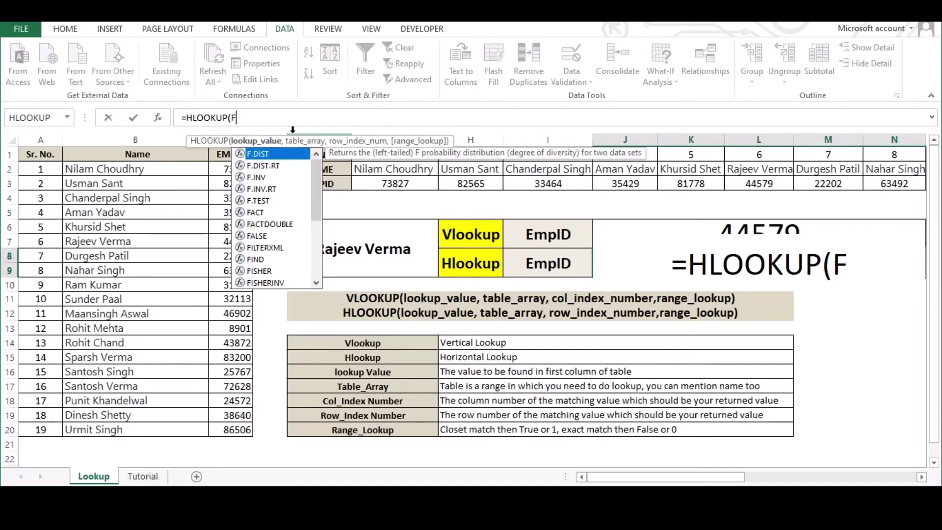
{"action": "type", "text": "8"}
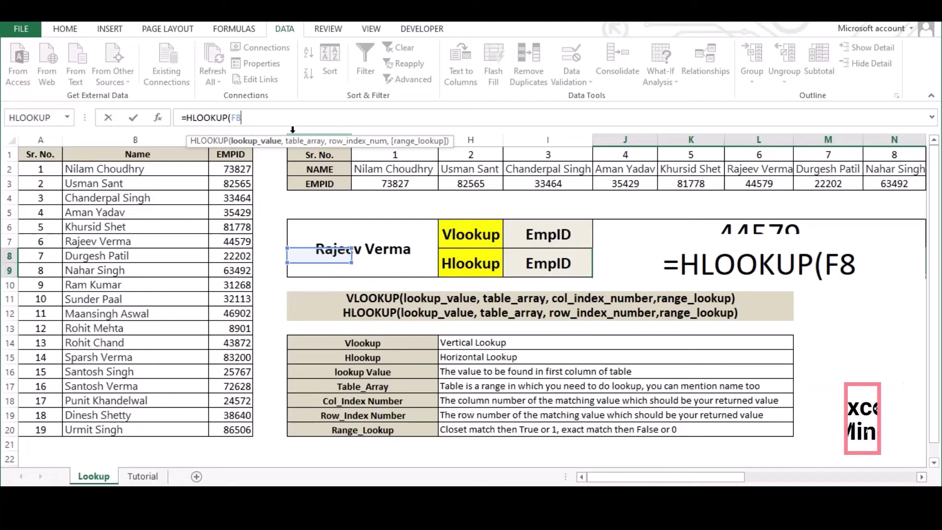
{"action": "key", "text": "BackSpace"}
{"action": "type", "text": "6"}
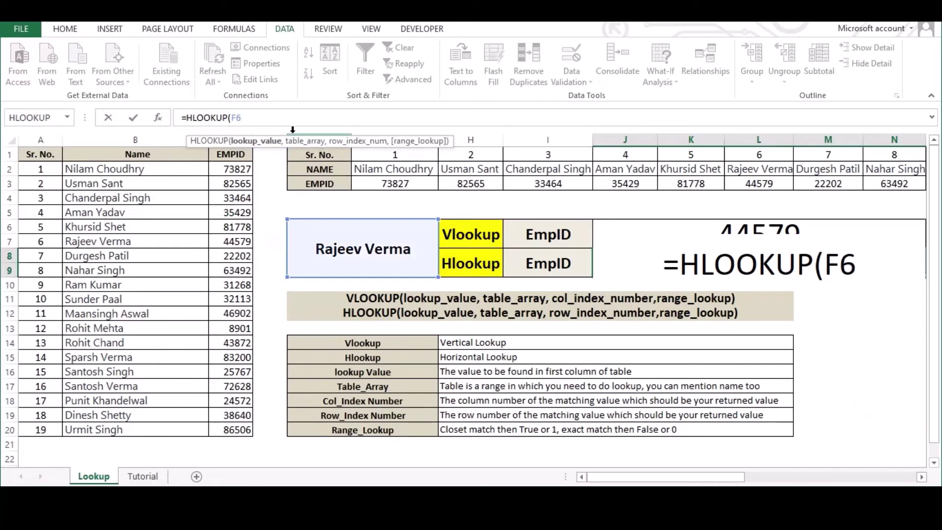
{"action": "type", "text": ","}
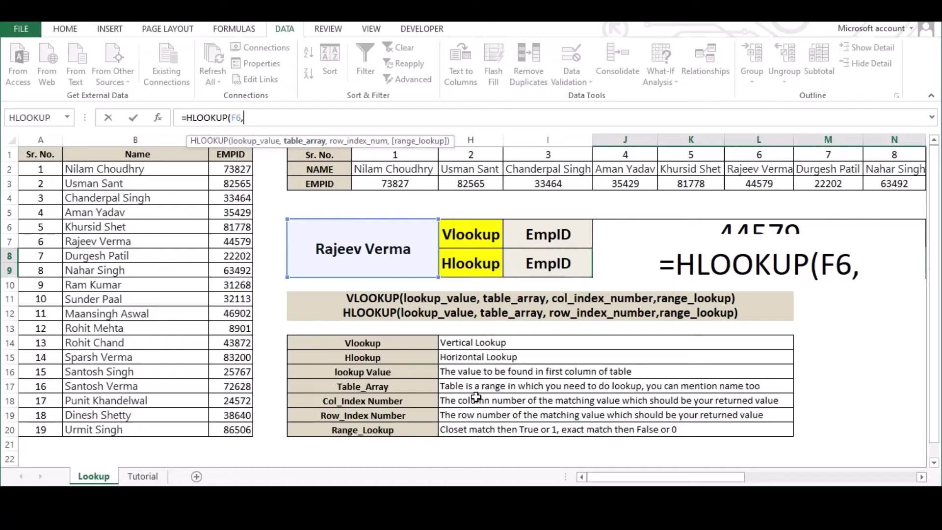
Add the horizontal table G2:Y3 as the HLOOKUP table array.
{"action": "left_click_drag", "start_coordinate": [401, 170], "coordinate": [843, 183]}
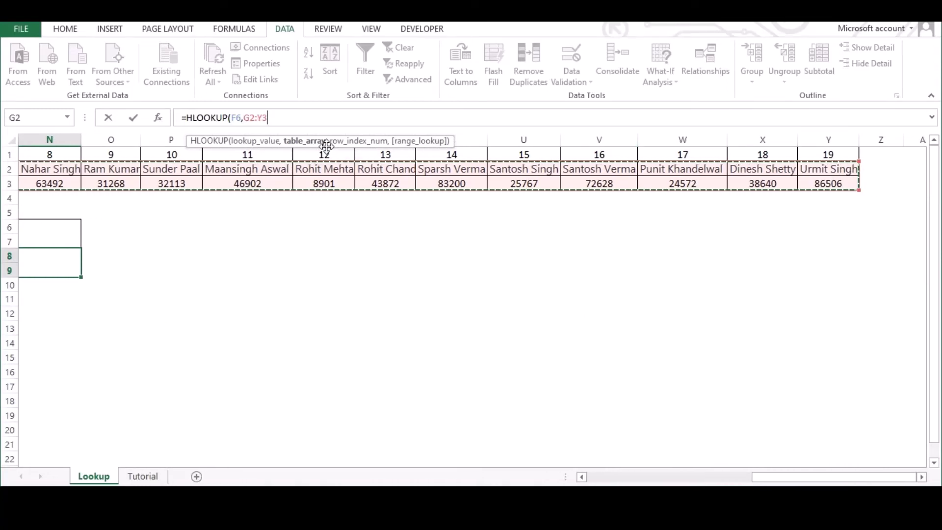
{"action": "type", "text": ","}
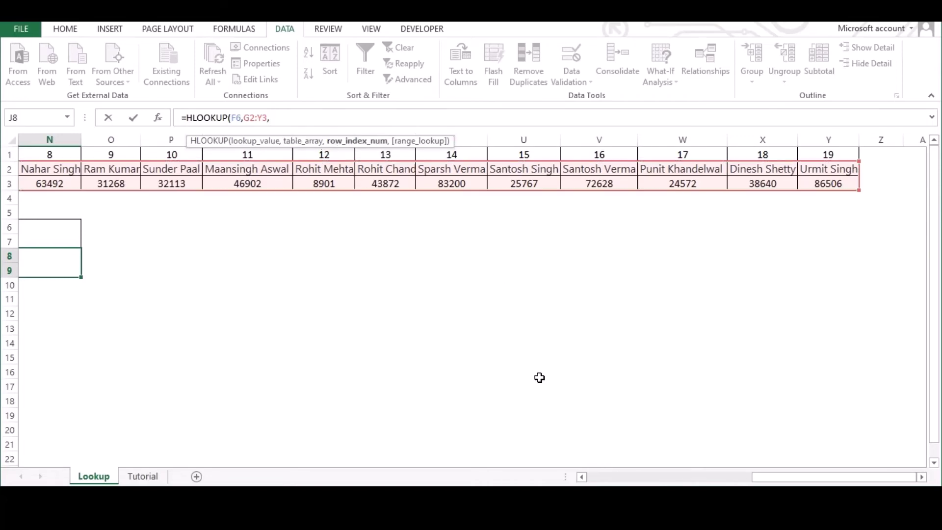
{"action": "left_click_drag", "start_coordinate": [840, 482], "coordinate": [672, 482]}
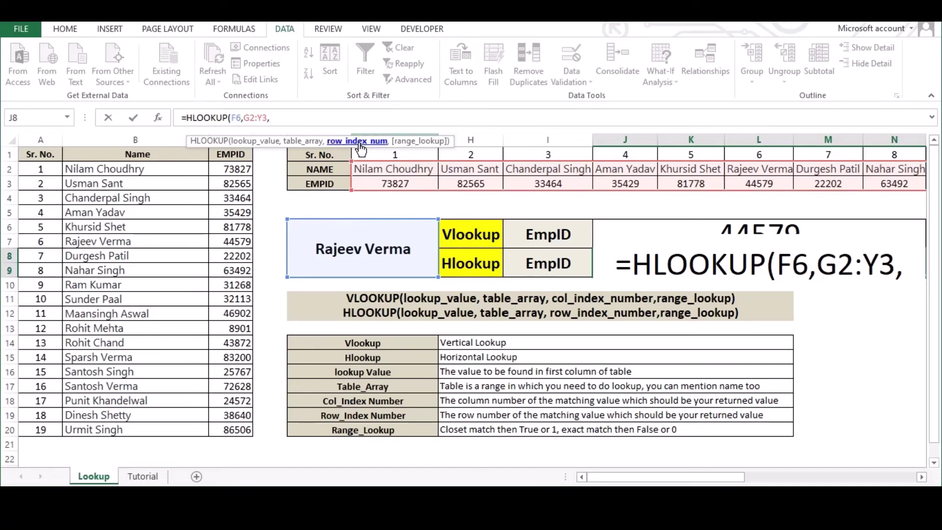
Finish the formula as =HLOOKUP(F6,G2:Y3,2,FALSE) with row index 2 and exact match.
{"action": "type", "text": "2,"}
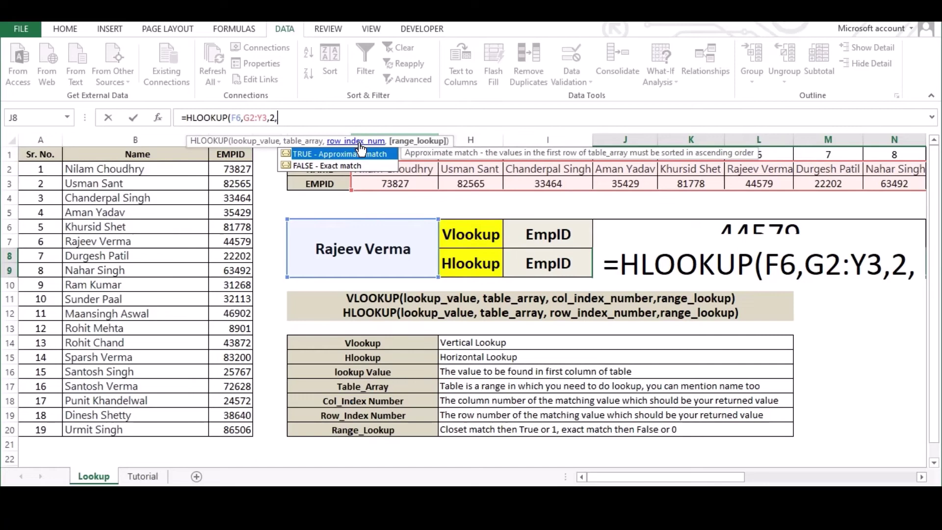
{"action": "left_click", "coordinate": [350, 166]}
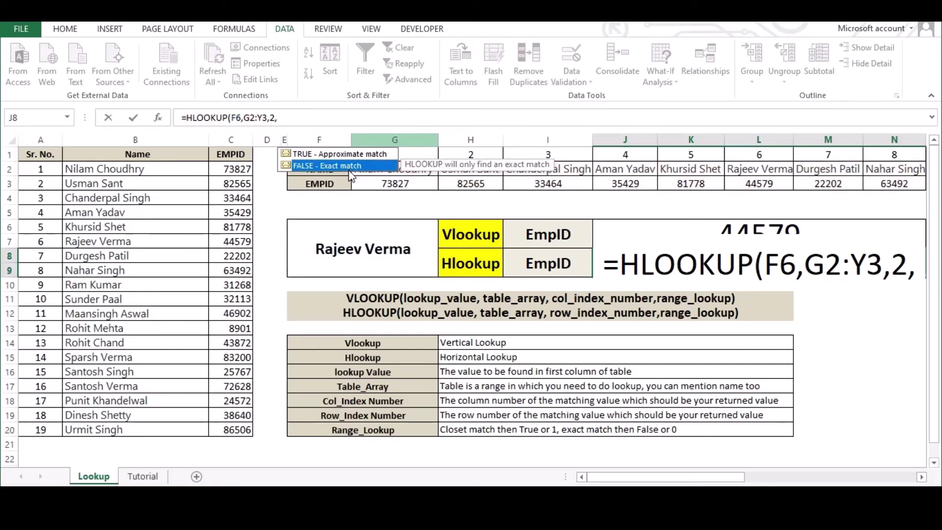
{"action": "double_click", "coordinate": [349, 168]}
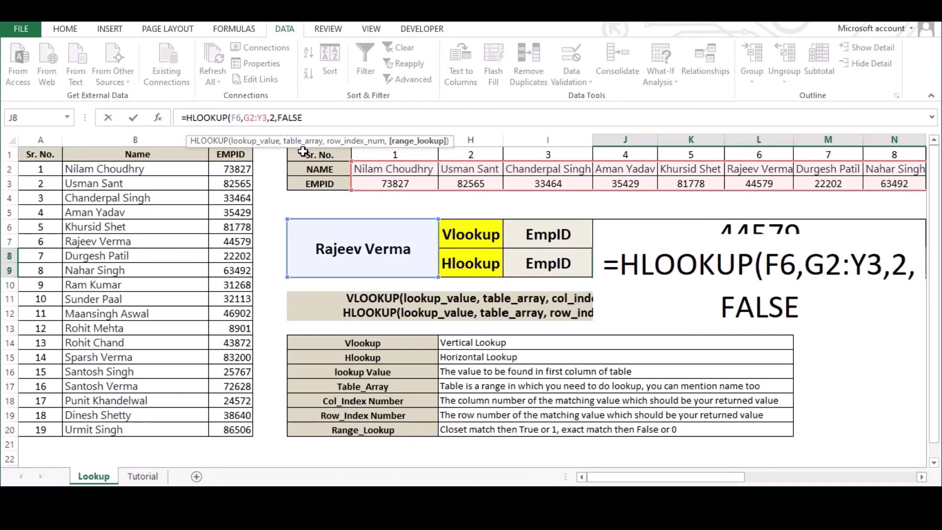
{"action": "type", "text": ")"}
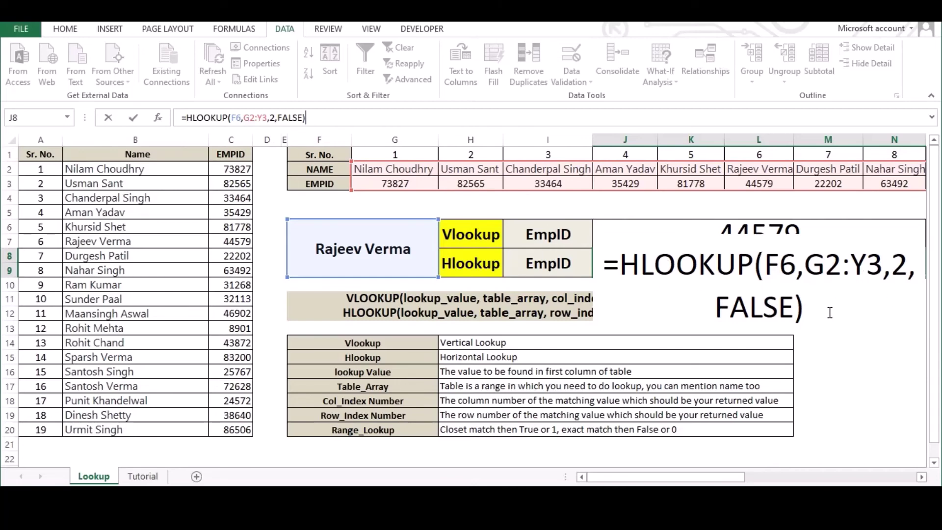
Enter the HLOOKUP formula, pick the first test employee in the F6 dropdown, and check the EmpID against column C.
{"action": "key", "text": "Return"}
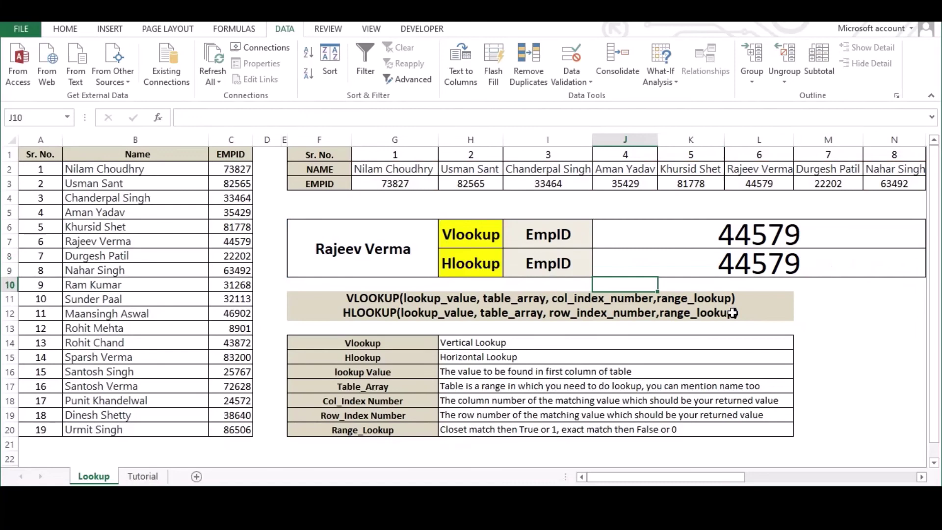
{"action": "left_click", "coordinate": [377, 245]}
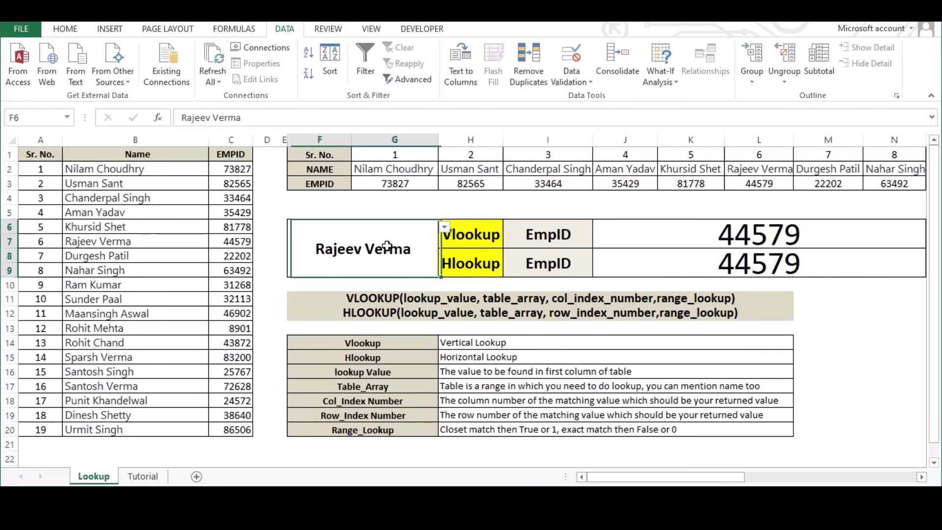
{"action": "left_click", "coordinate": [444, 227]}
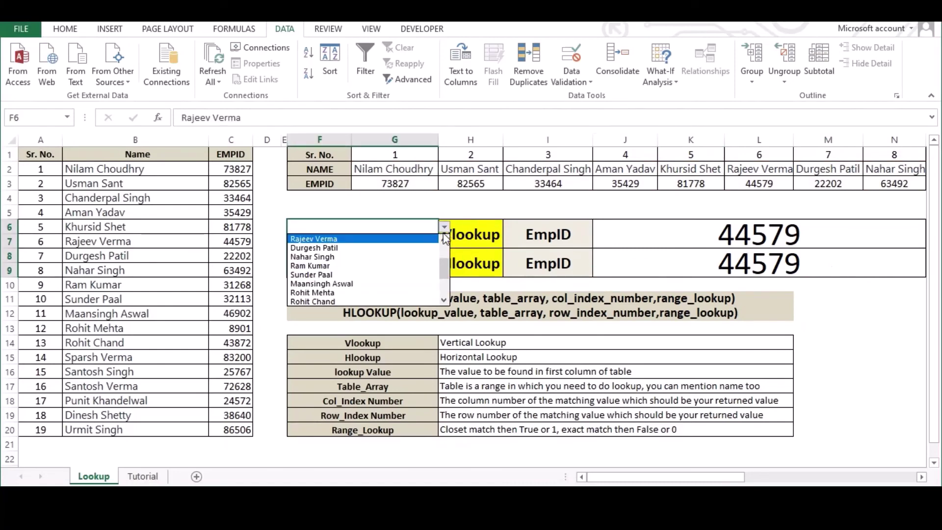
{"action": "left_click", "coordinate": [431, 266]}
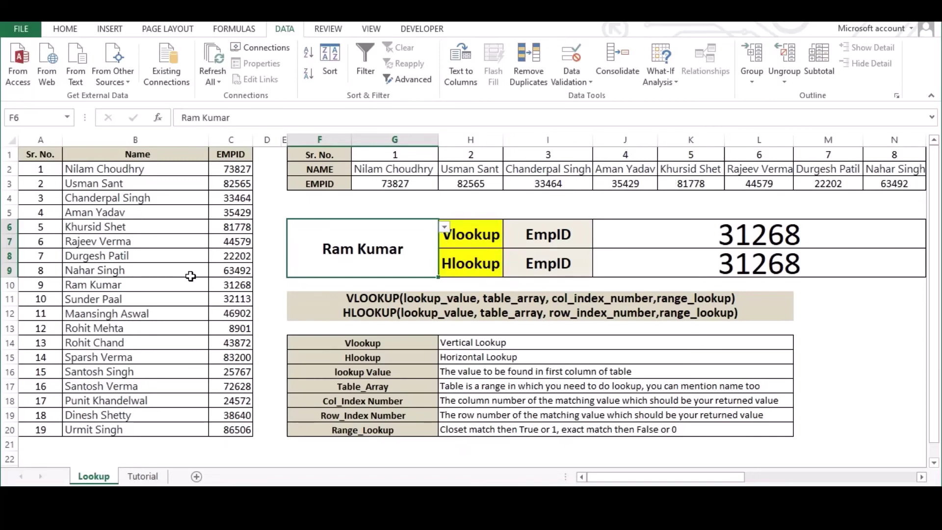
{"action": "left_click", "coordinate": [232, 285]}
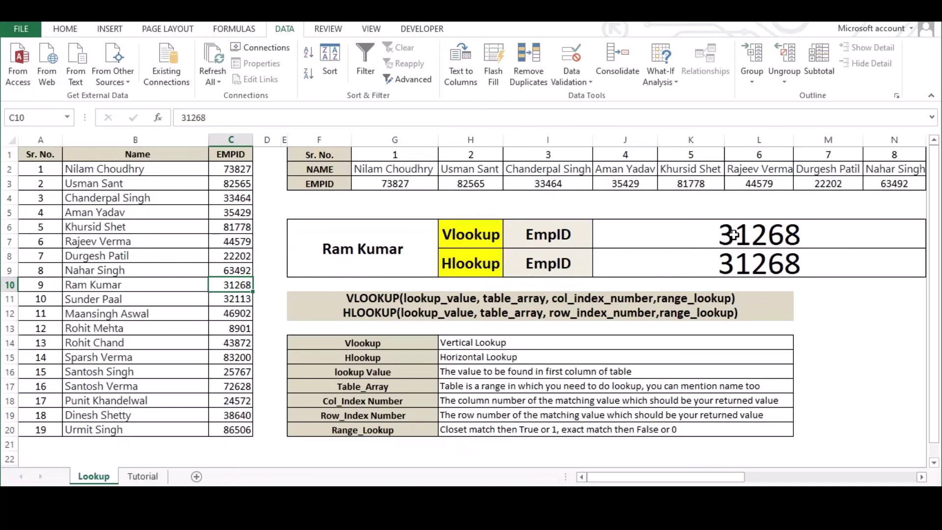
{"action": "left_click_drag", "start_coordinate": [627, 475], "coordinate": [639, 454]}
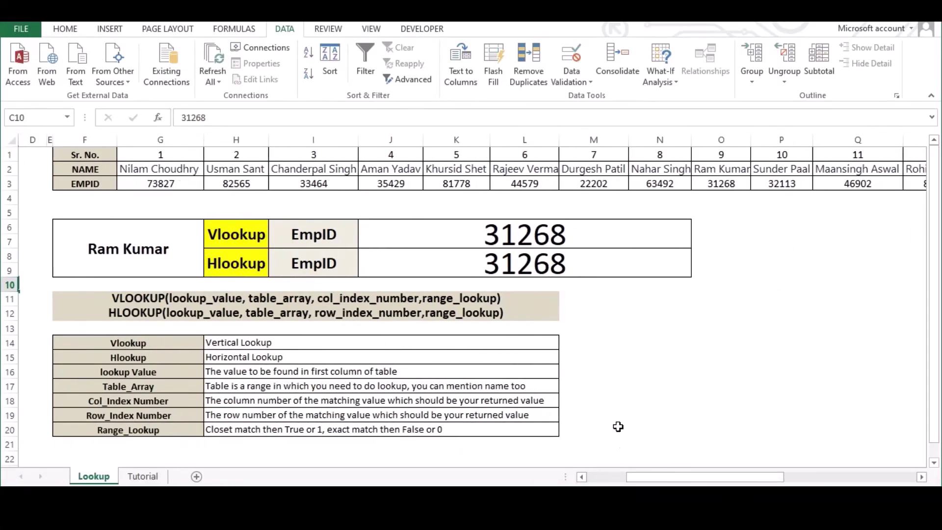
Pick a second employee in the F6 dropdown and confirm both lookups match their EmpID in C17.
{"action": "left_click", "coordinate": [175, 264]}
{"action": "left_click", "coordinate": [210, 229]}
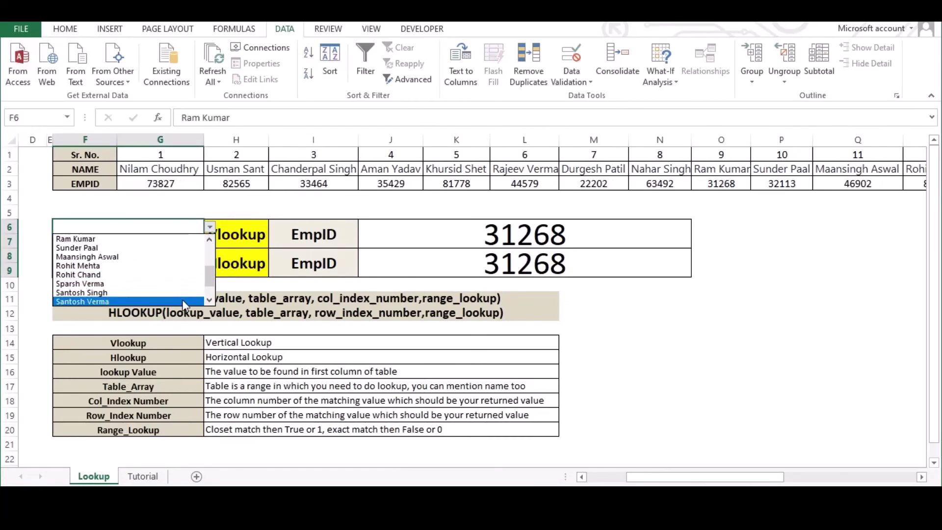
{"action": "left_click", "coordinate": [182, 299]}
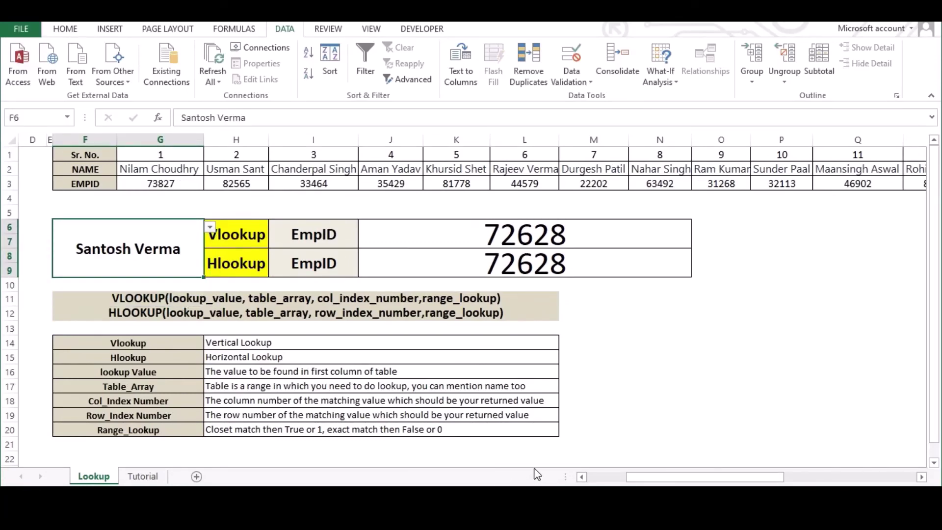
{"action": "left_click_drag", "start_coordinate": [647, 478], "coordinate": [607, 480]}
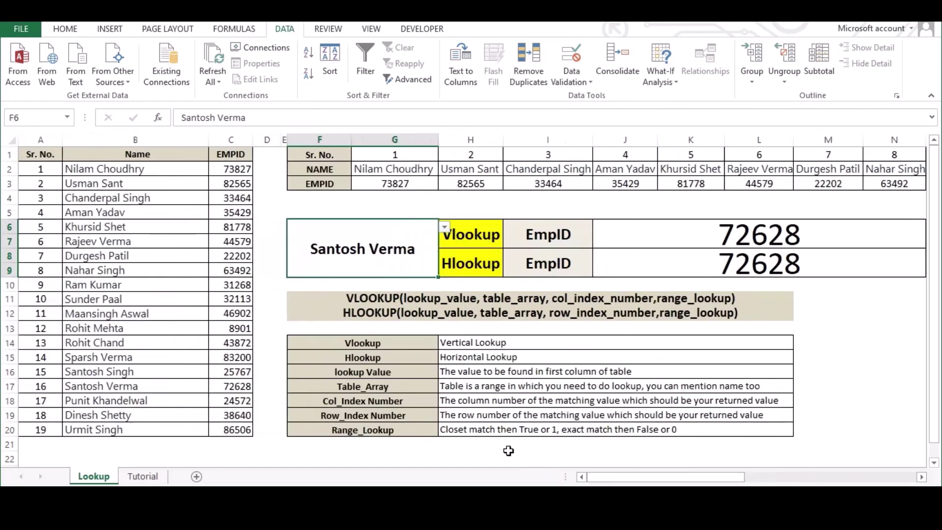
{"action": "left_click", "coordinate": [243, 371]}
{"action": "left_click", "coordinate": [237, 386]}
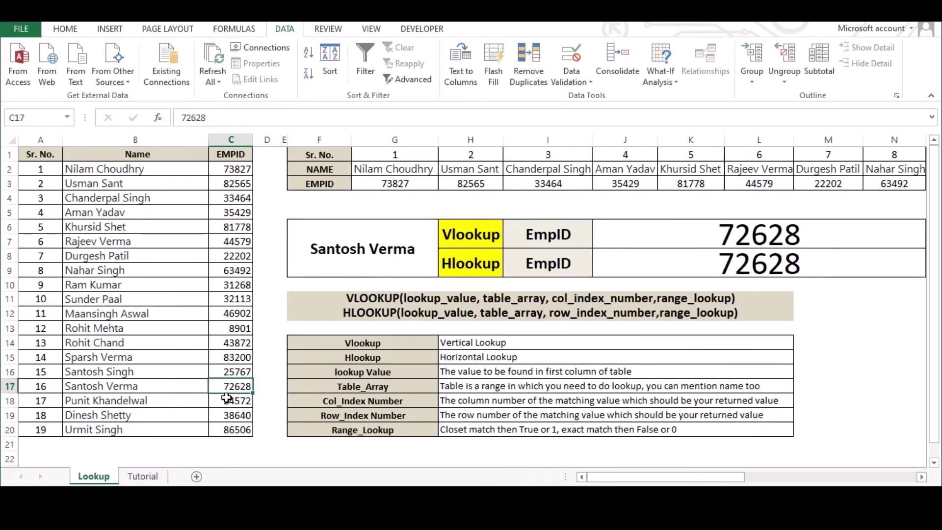